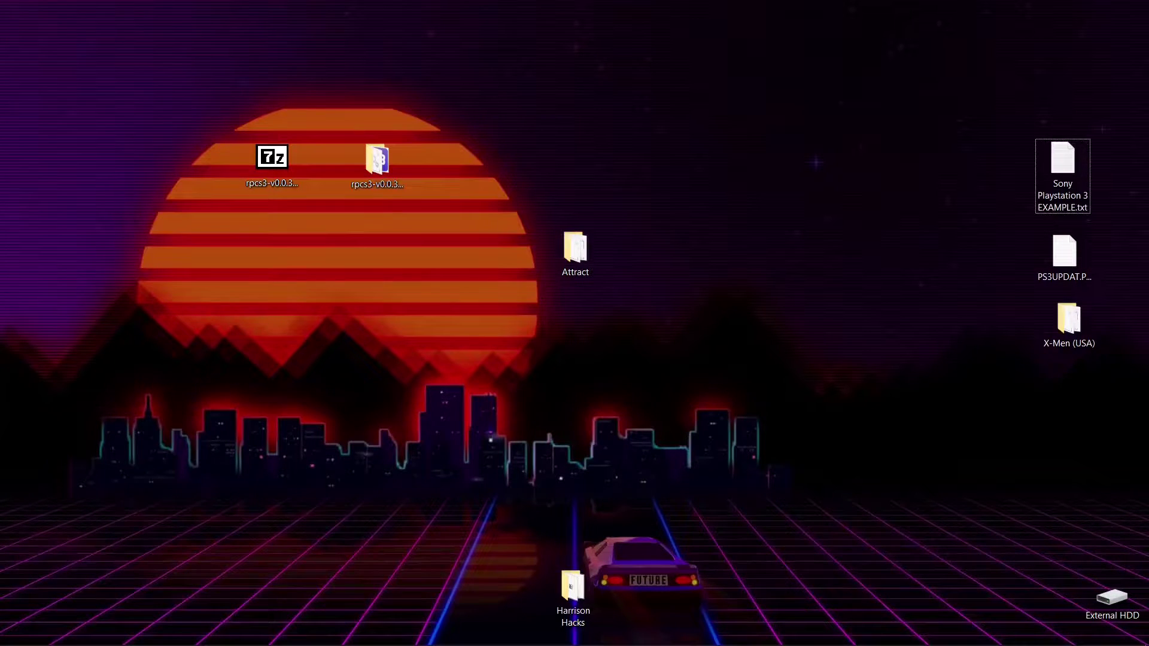
- Return to the RPCS3 download page in Chrome, scroll it, then switch to the PS3 system software update page
{"action": "mouse_move", "coordinate": [214, 643]}
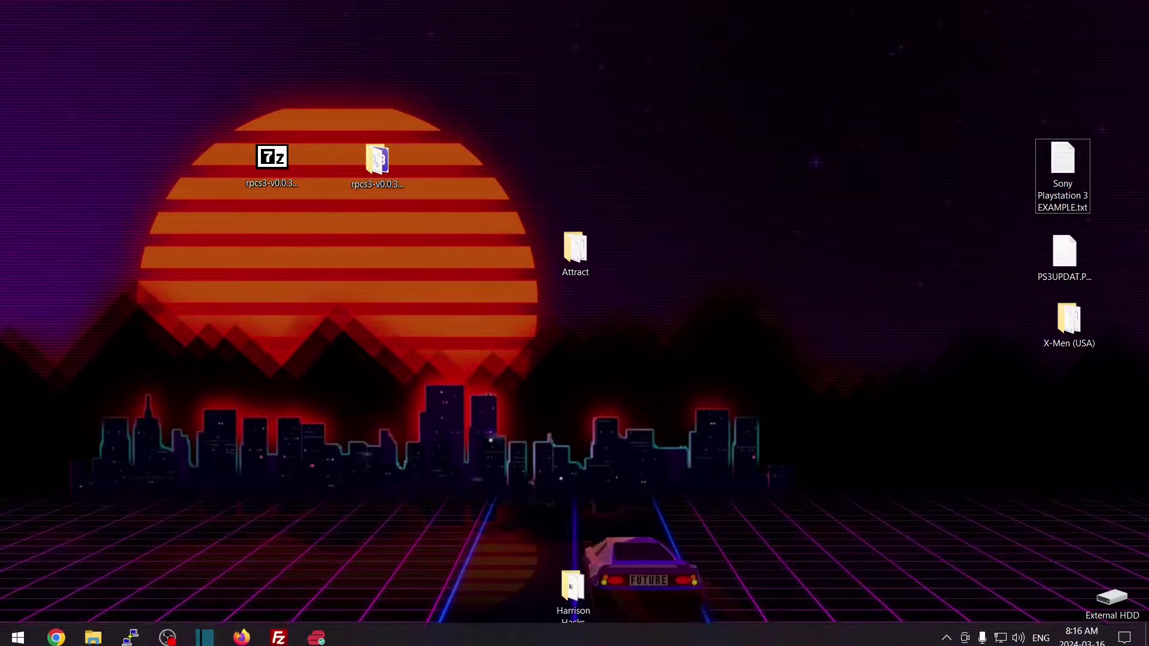
{"action": "left_click", "coordinate": [56, 631]}
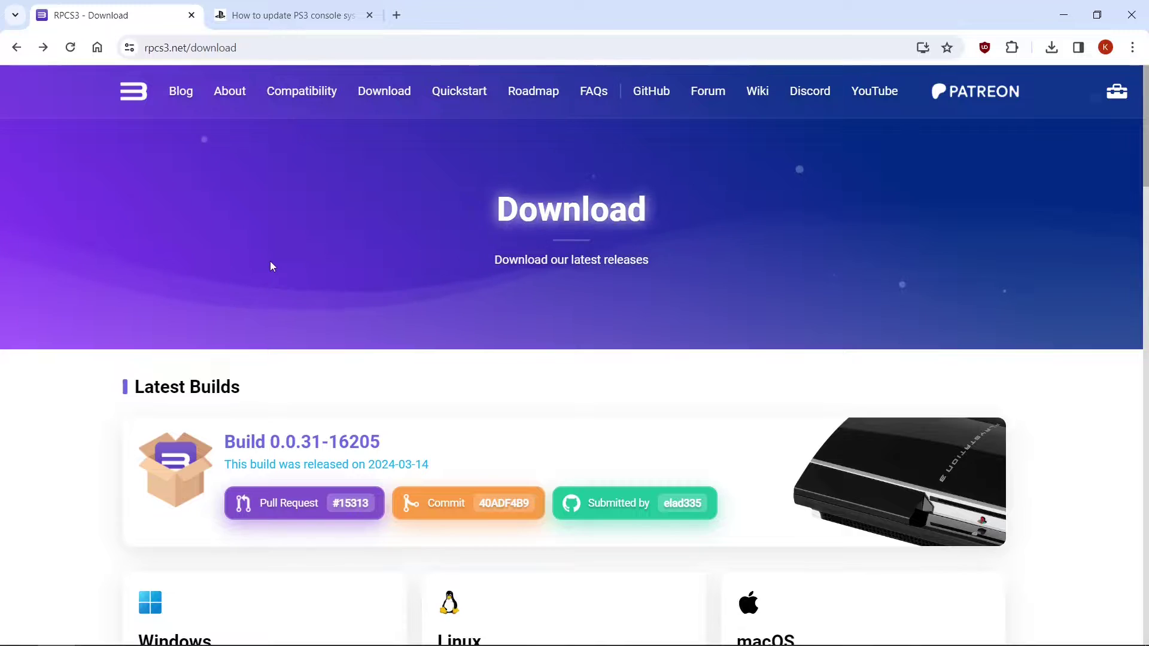
{"action": "scroll", "coordinate": [271, 267], "scroll_direction": "down", "scroll_amount": 5}
{"action": "scroll", "coordinate": [273, 264], "scroll_direction": "down", "scroll_amount": 3}
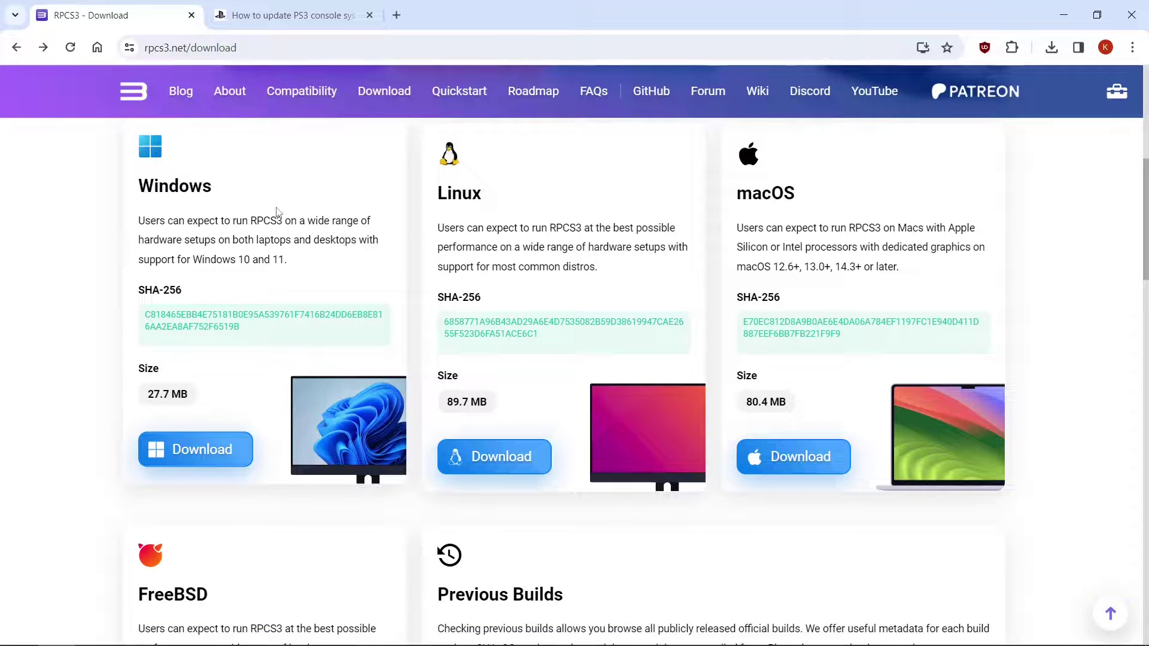
{"action": "left_click", "coordinate": [295, 14]}
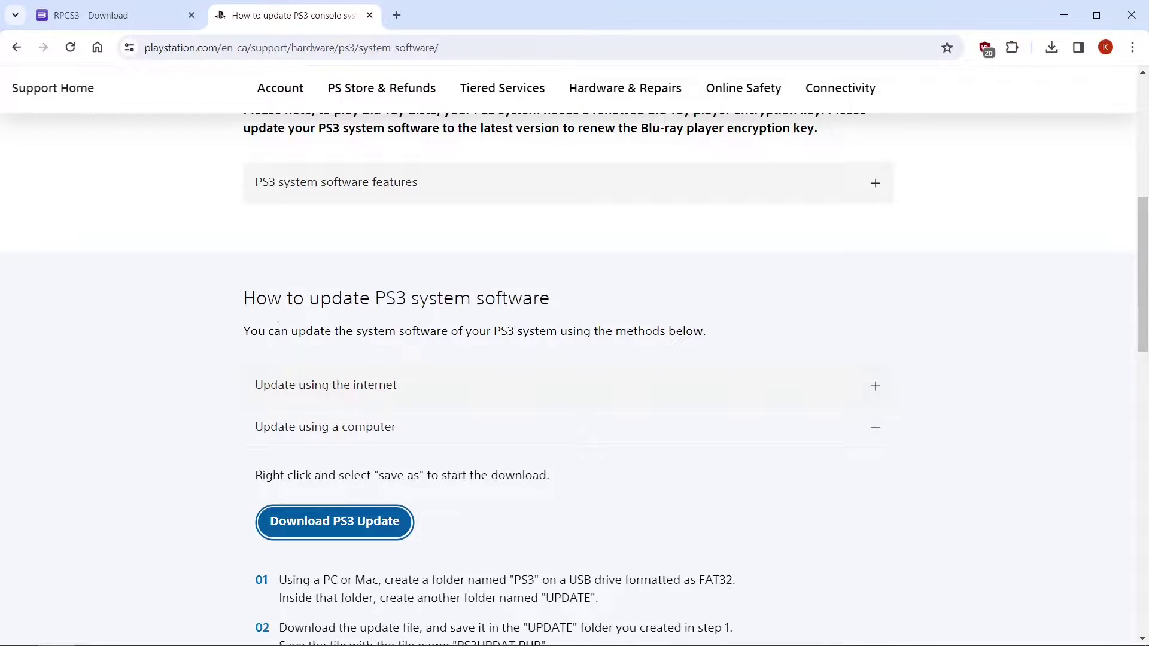
{"action": "scroll", "coordinate": [272, 350], "scroll_direction": "up", "scroll_amount": 7}
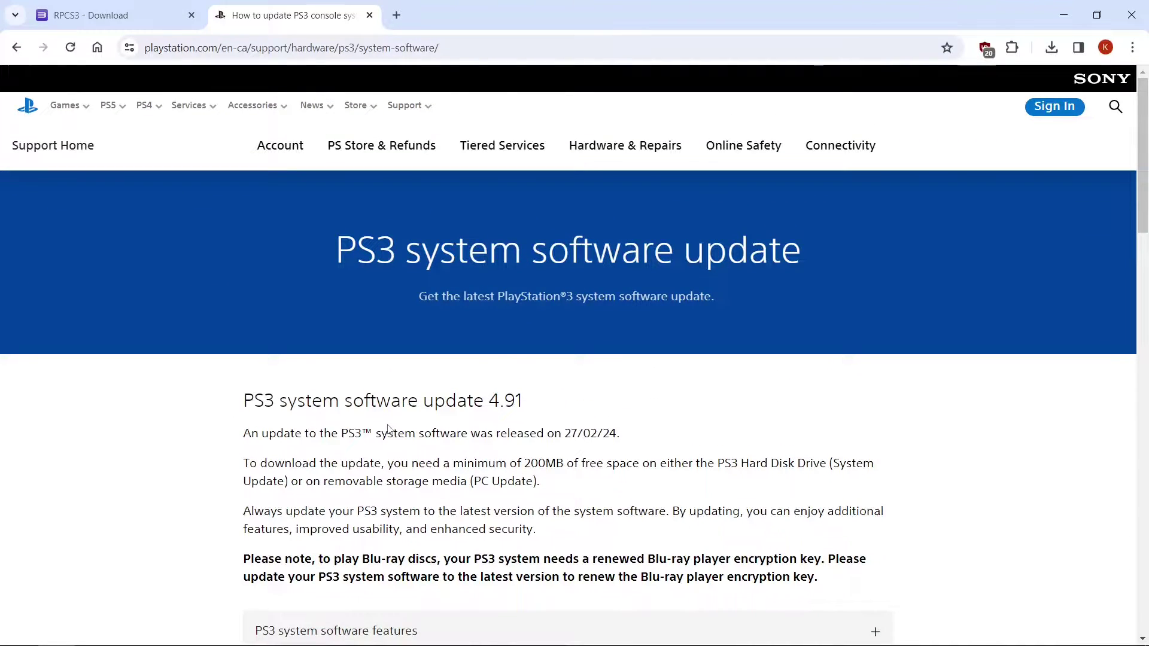
{"action": "scroll", "coordinate": [388, 428], "scroll_direction": "down", "scroll_amount": 3}
{"action": "scroll", "coordinate": [388, 428], "scroll_direction": "down", "scroll_amount": 2}
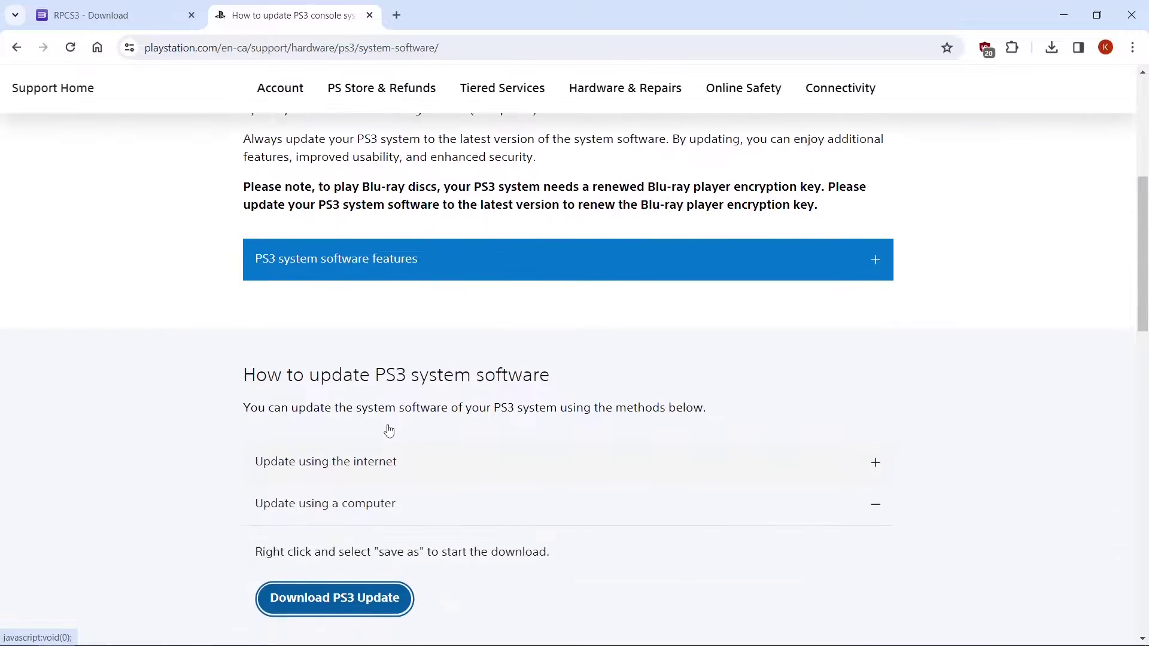
{"action": "scroll", "coordinate": [387, 429], "scroll_direction": "down", "scroll_amount": 1}
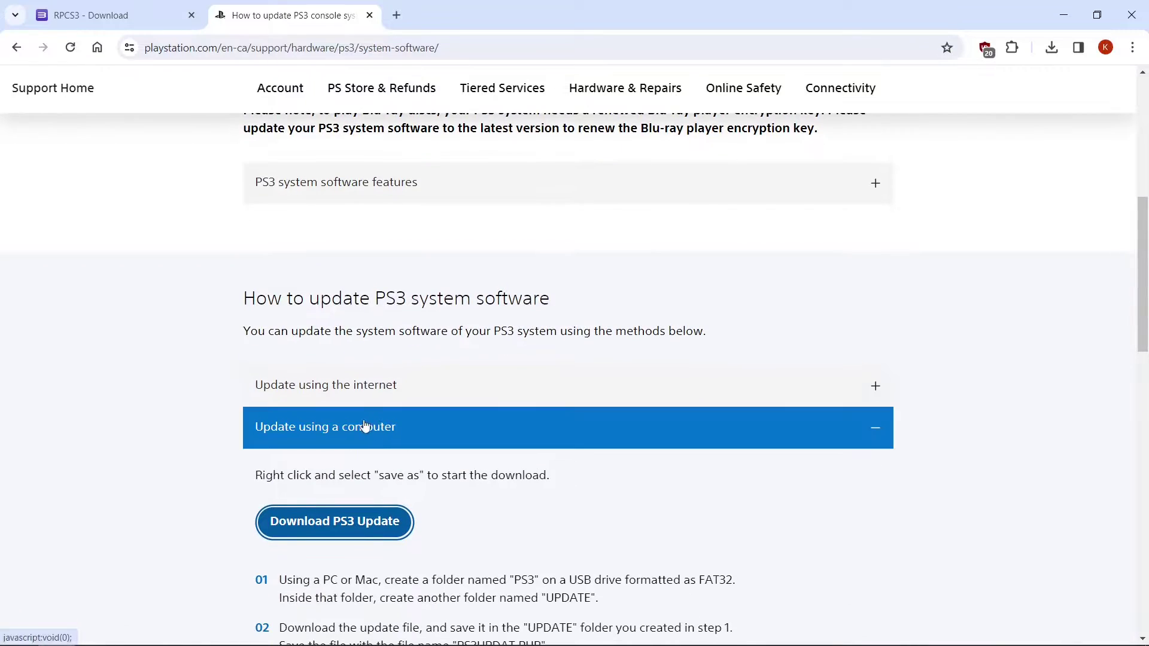
{"action": "left_click", "coordinate": [878, 440]}
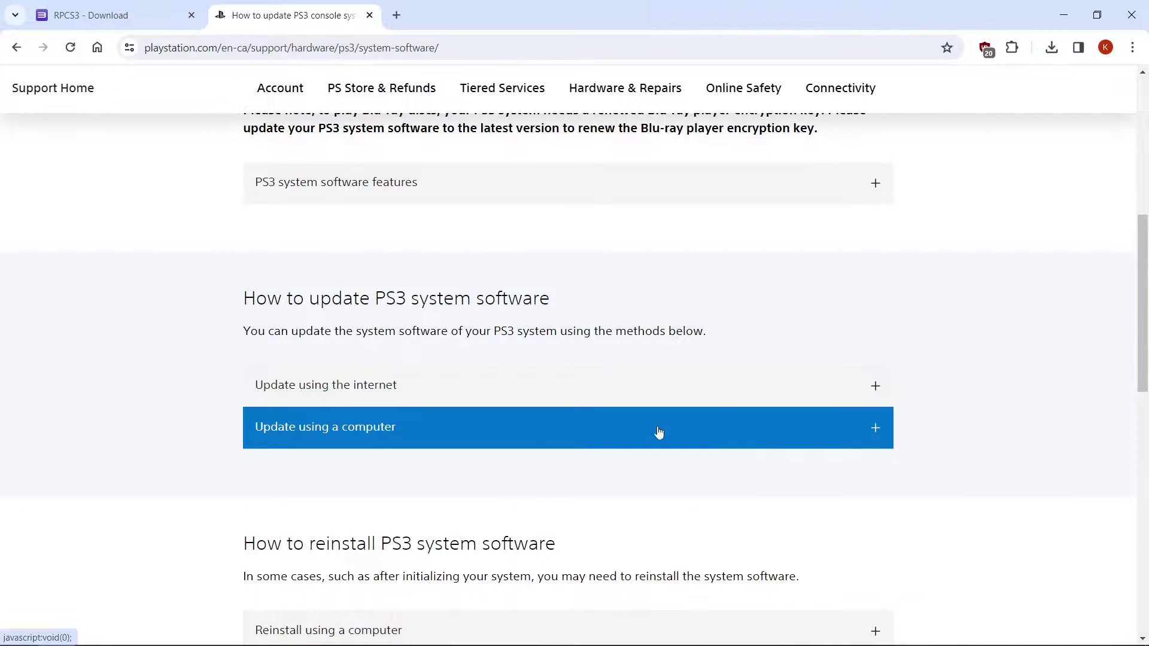
{"action": "left_click", "coordinate": [878, 432]}
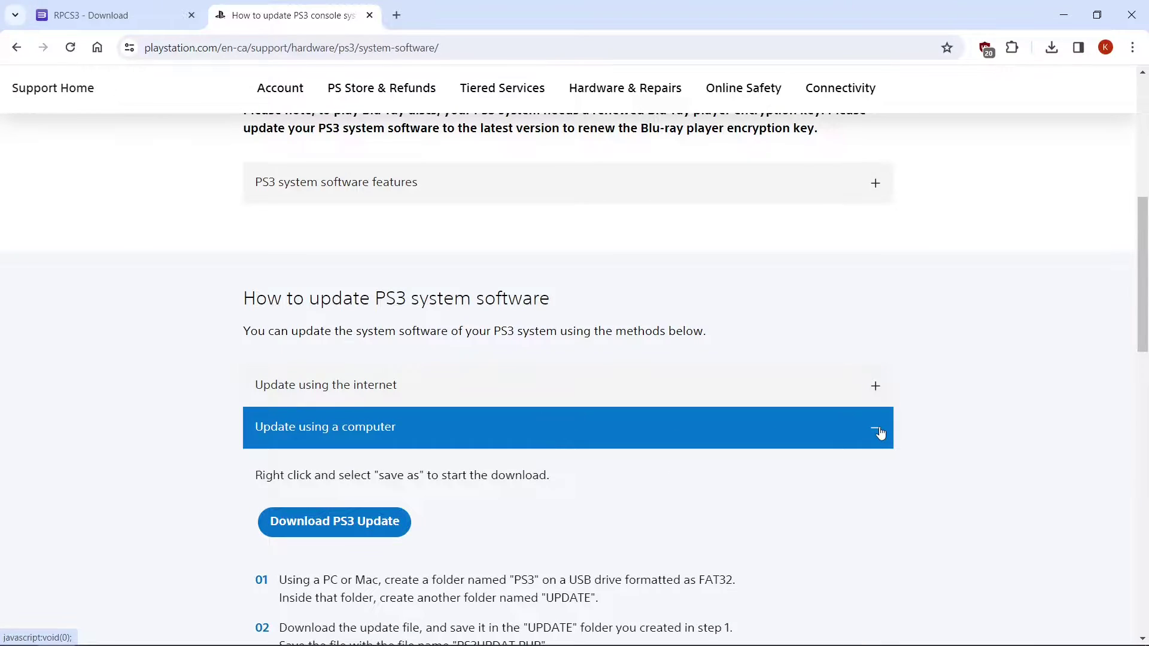
{"action": "right_click", "coordinate": [328, 522]}
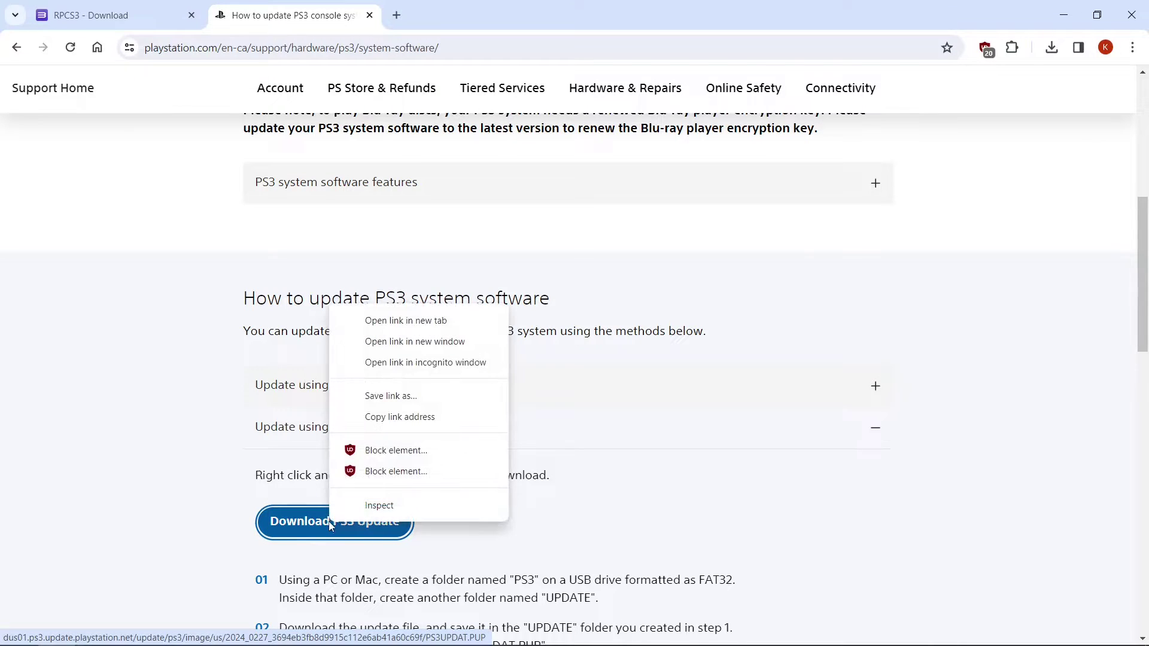
{"action": "left_click", "coordinate": [390, 397]}
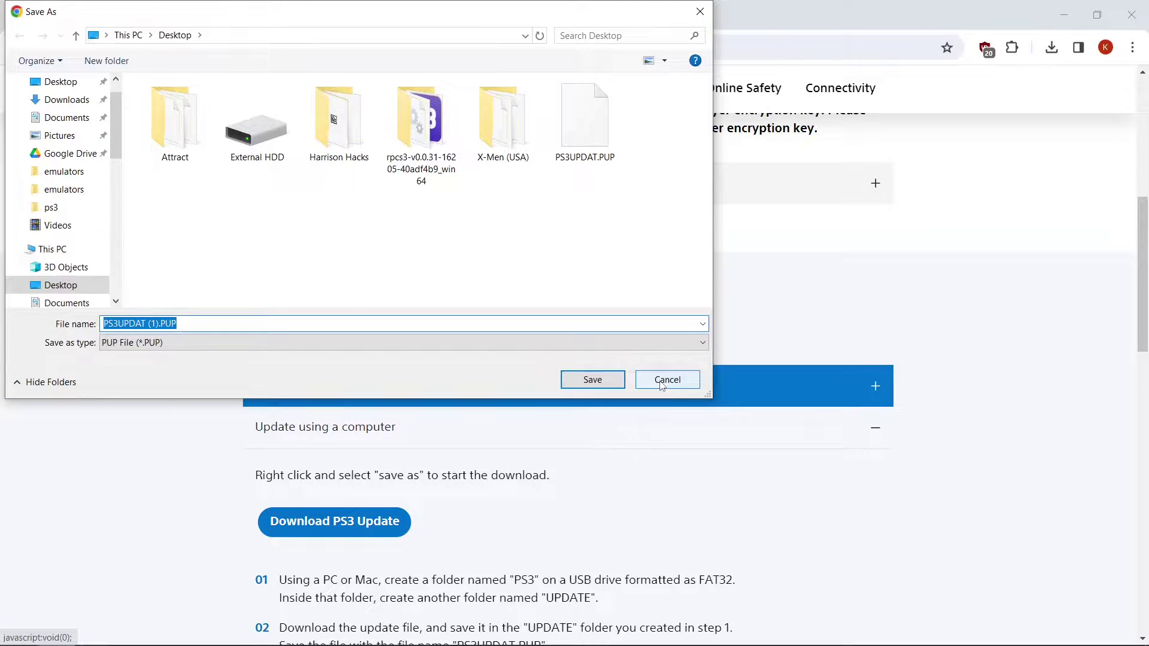
{"action": "left_click", "coordinate": [662, 381]}
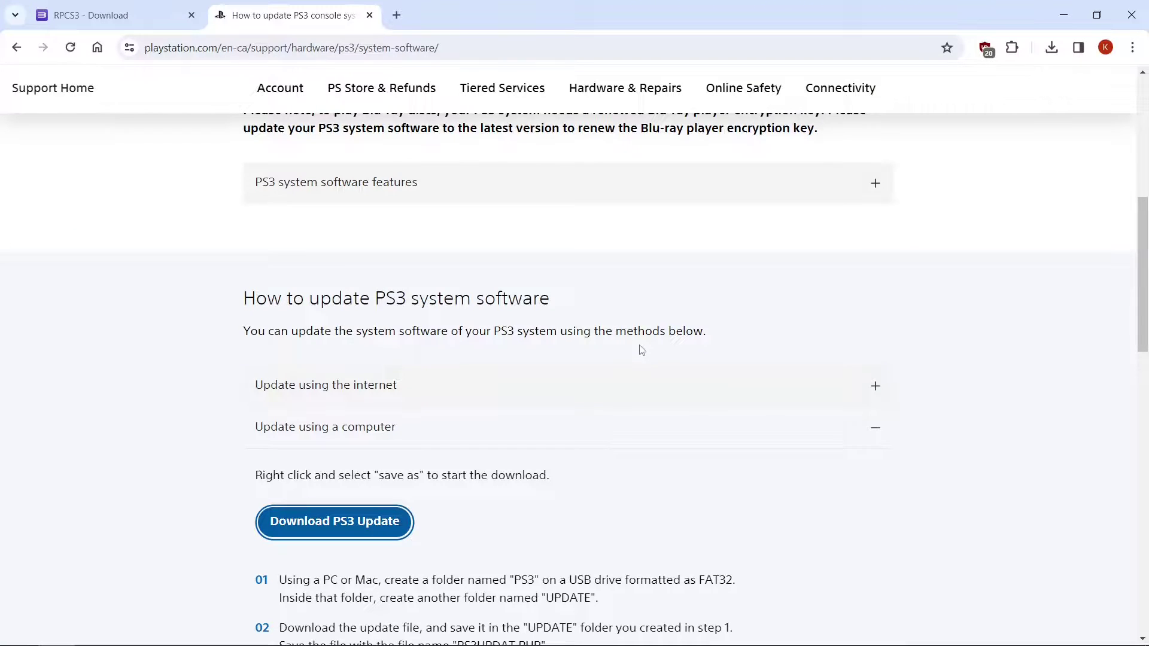
{"action": "left_click", "coordinate": [1127, 23]}
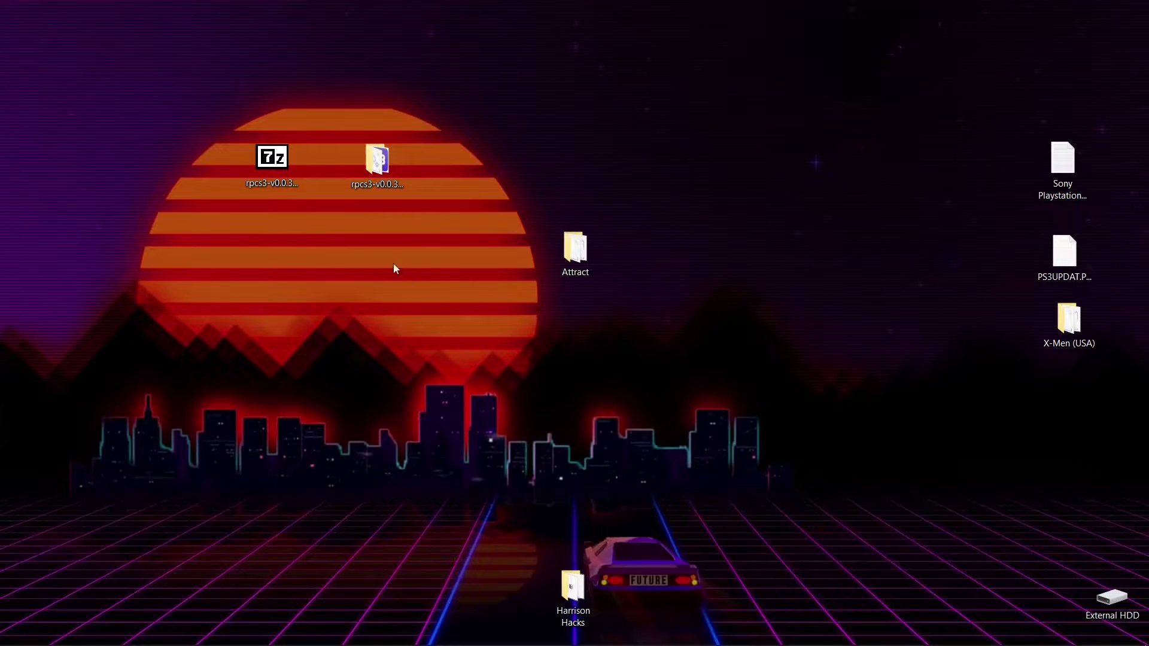
- Extract the RPCS3 7z archive into its own desktop folder with 7-Zip
{"action": "left_click", "coordinate": [275, 167]}
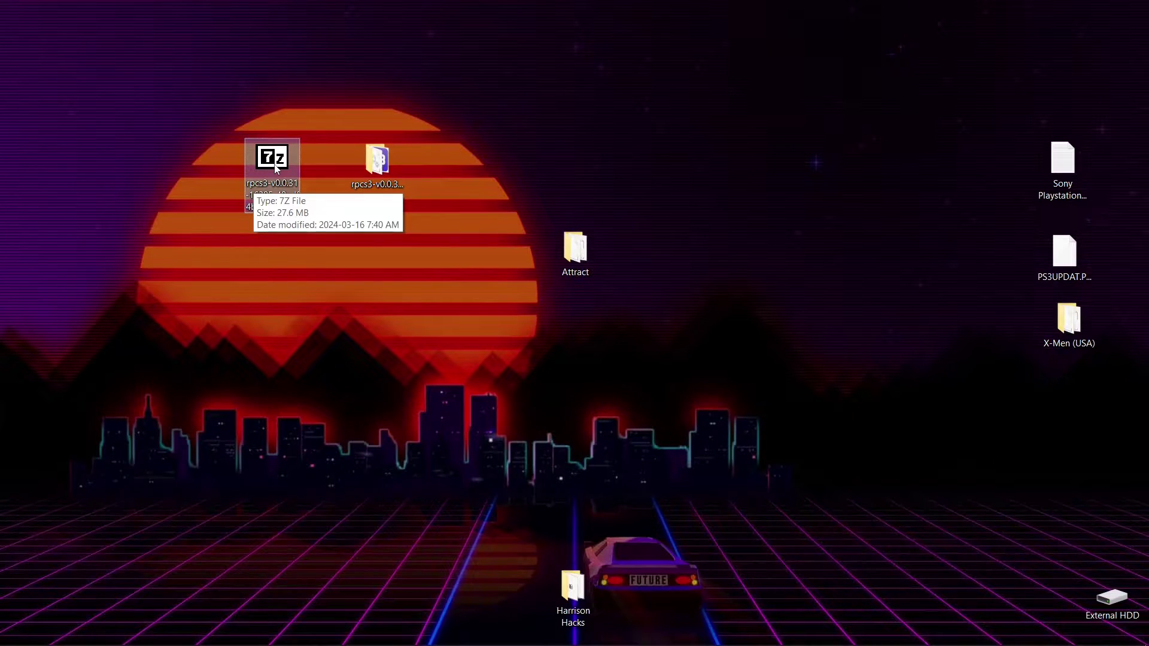
{"action": "right_click", "coordinate": [276, 168]}
{"action": "mouse_move", "coordinate": [436, 261]}
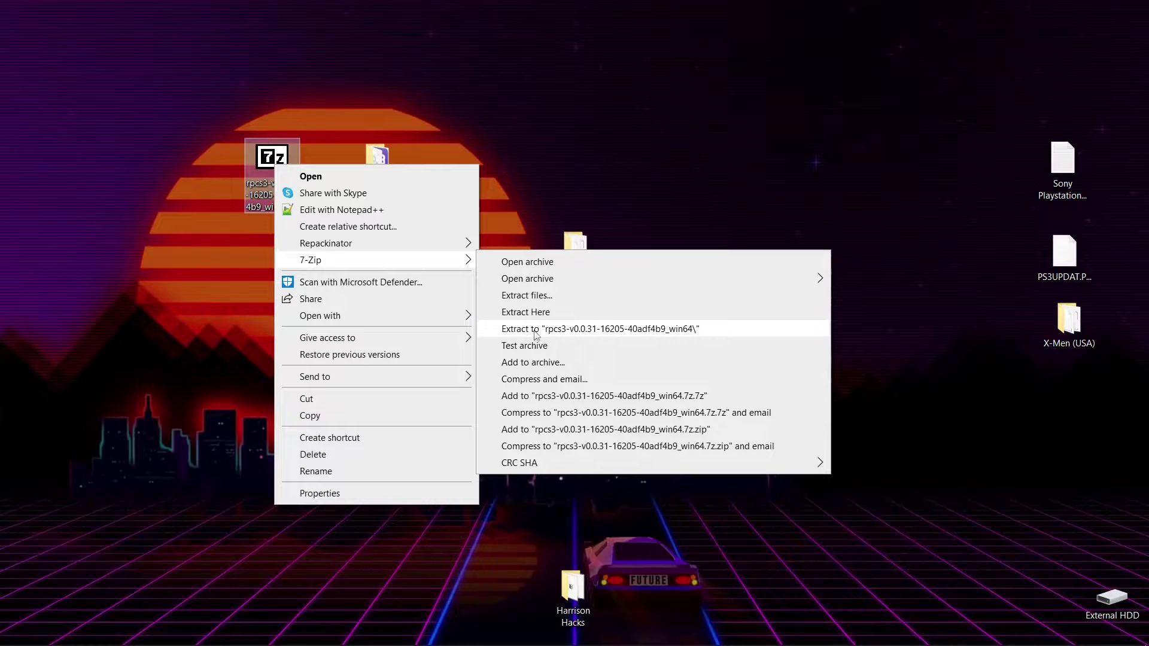
{"action": "left_click", "coordinate": [527, 204]}
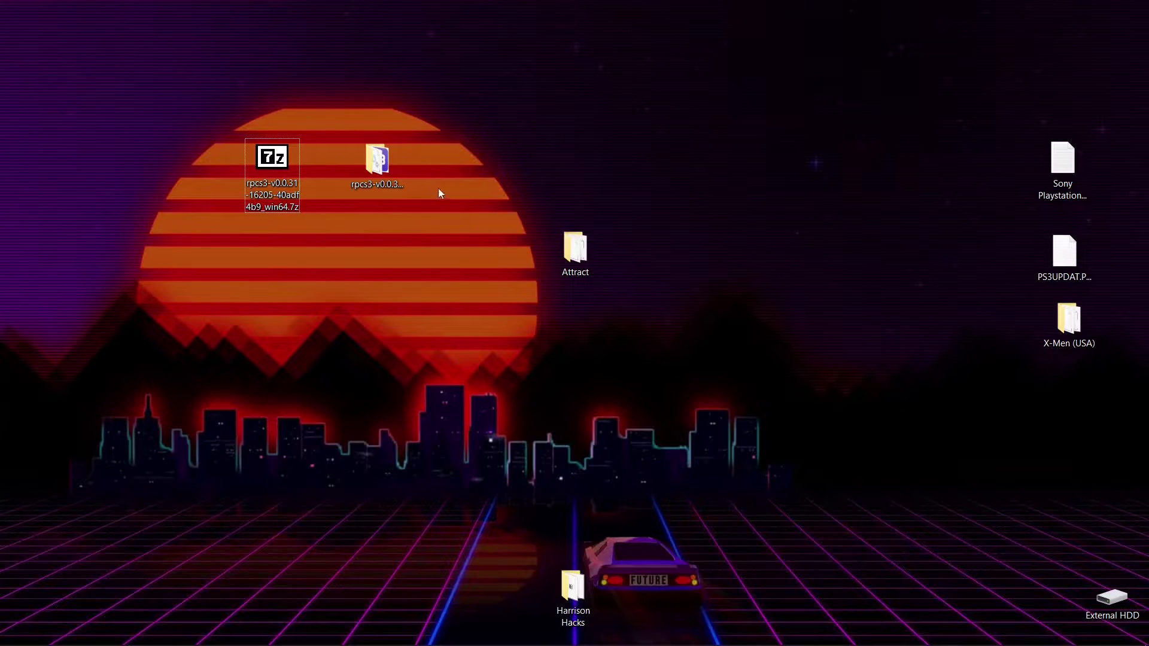
- Rename the extracted folder to rpcs3 and open it
{"action": "left_click", "coordinate": [359, 164]}
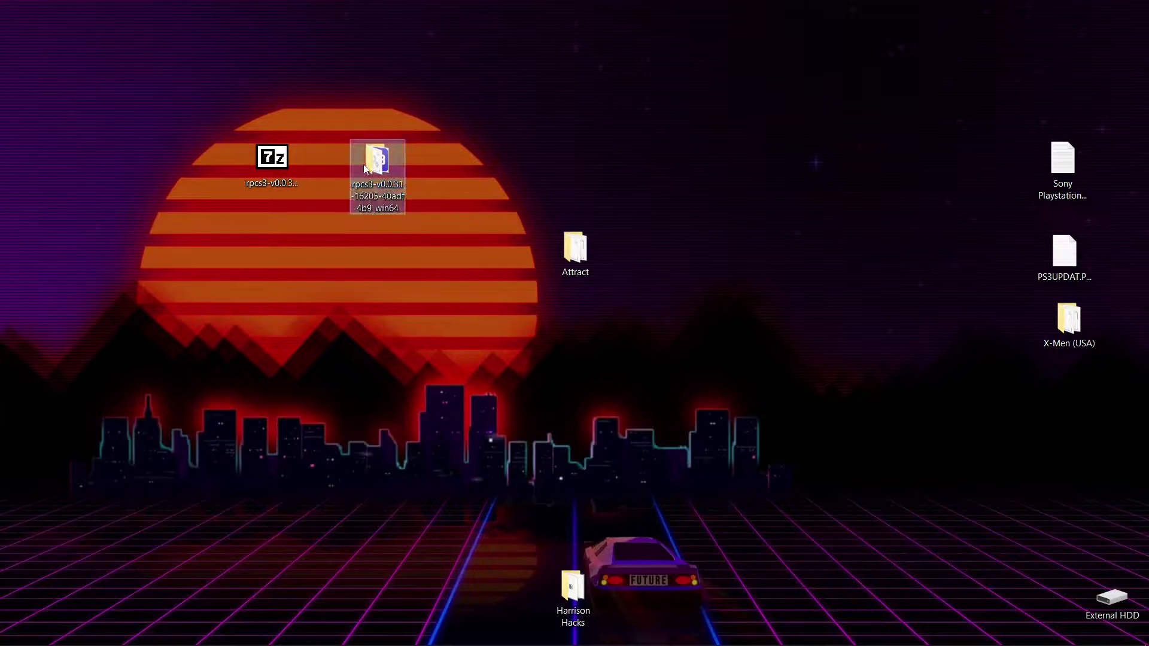
{"action": "right_click", "coordinate": [379, 196]}
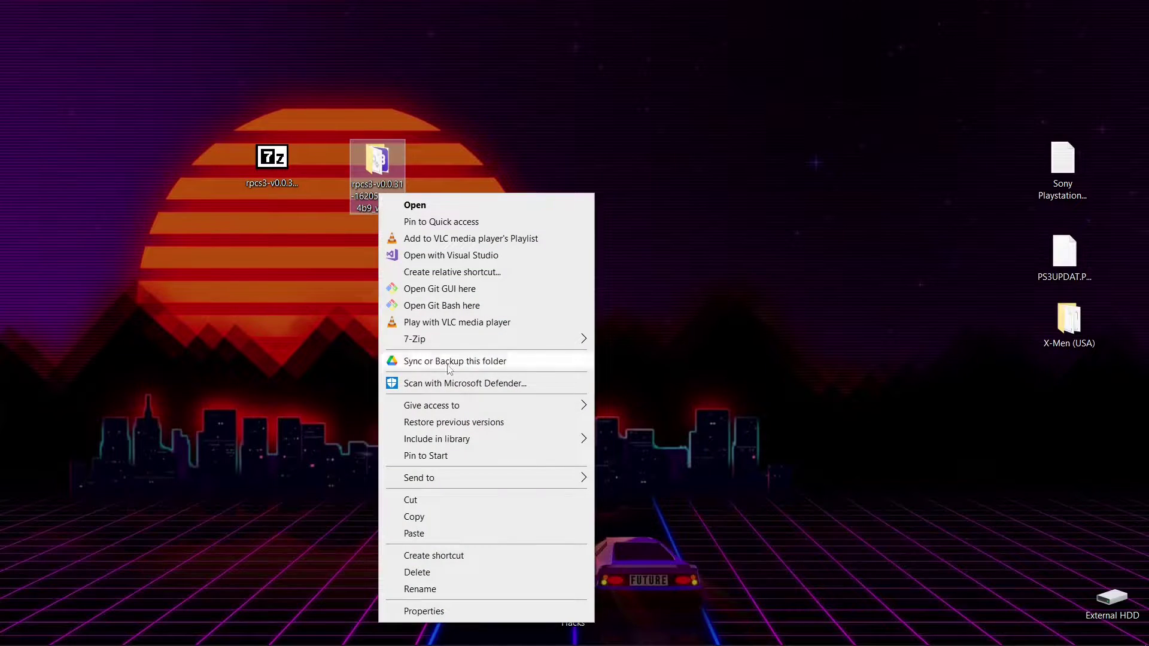
{"action": "left_click", "coordinate": [420, 589]}
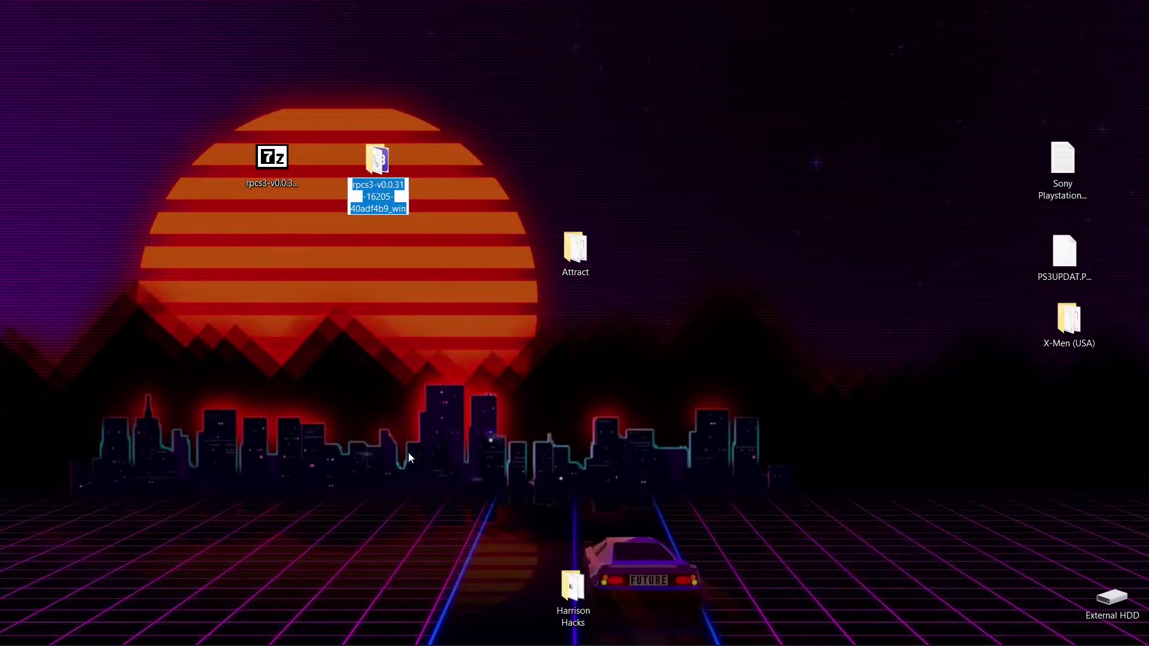
{"action": "type", "text": "rp"}
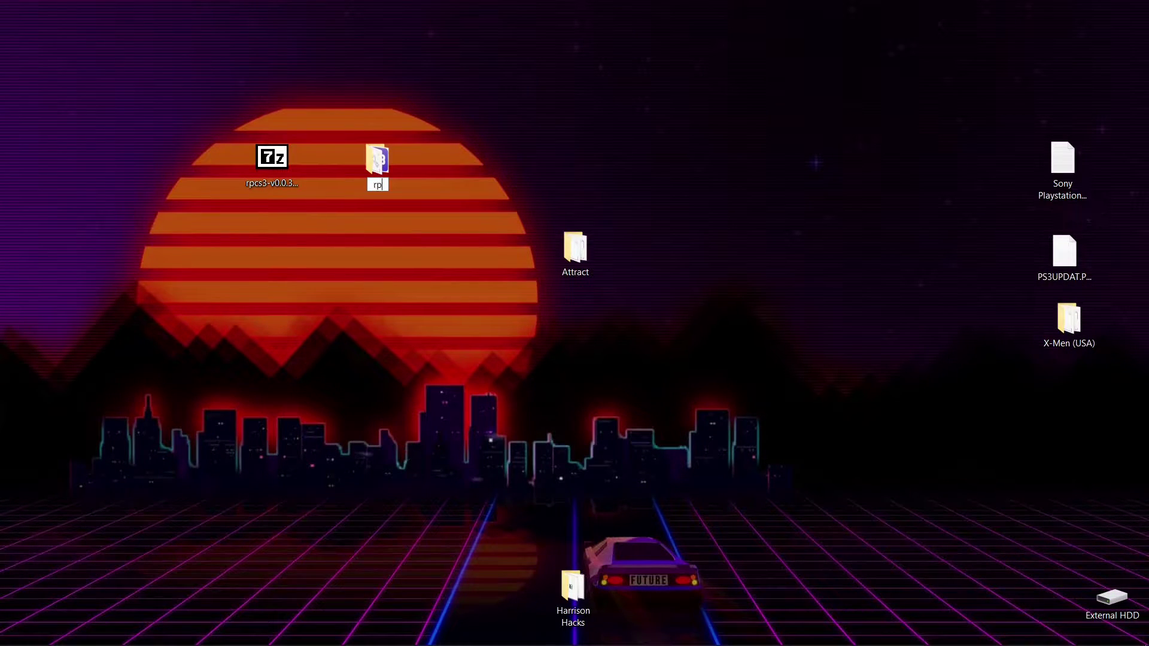
{"action": "type", "text": "cs3"}
{"action": "key", "text": "Return"}
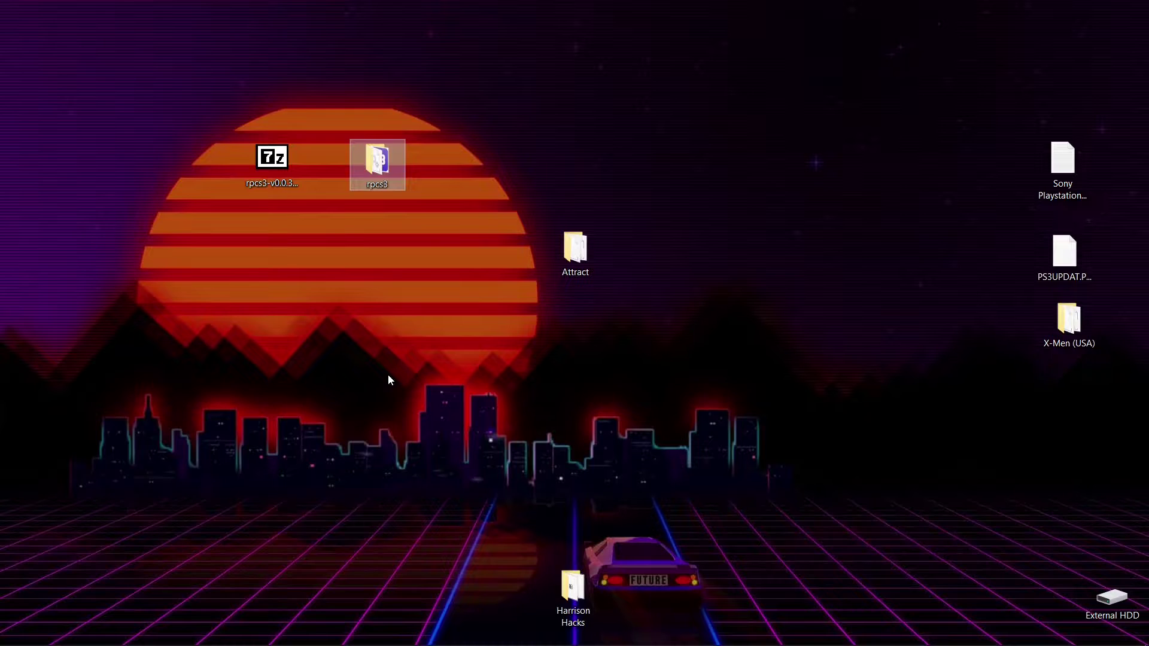
{"action": "double_click", "coordinate": [377, 160]}
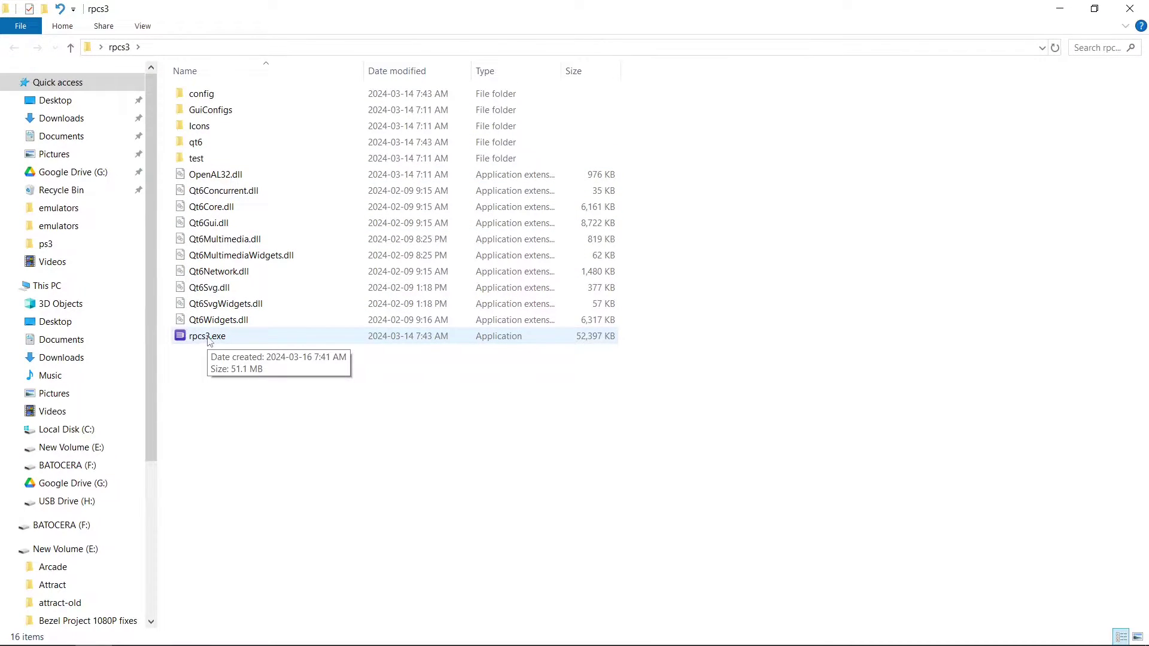
- Launch rpcs3.exe, mark the Quickstart guide as read, and hide the welcome screen permanently
{"action": "double_click", "coordinate": [209, 338]}
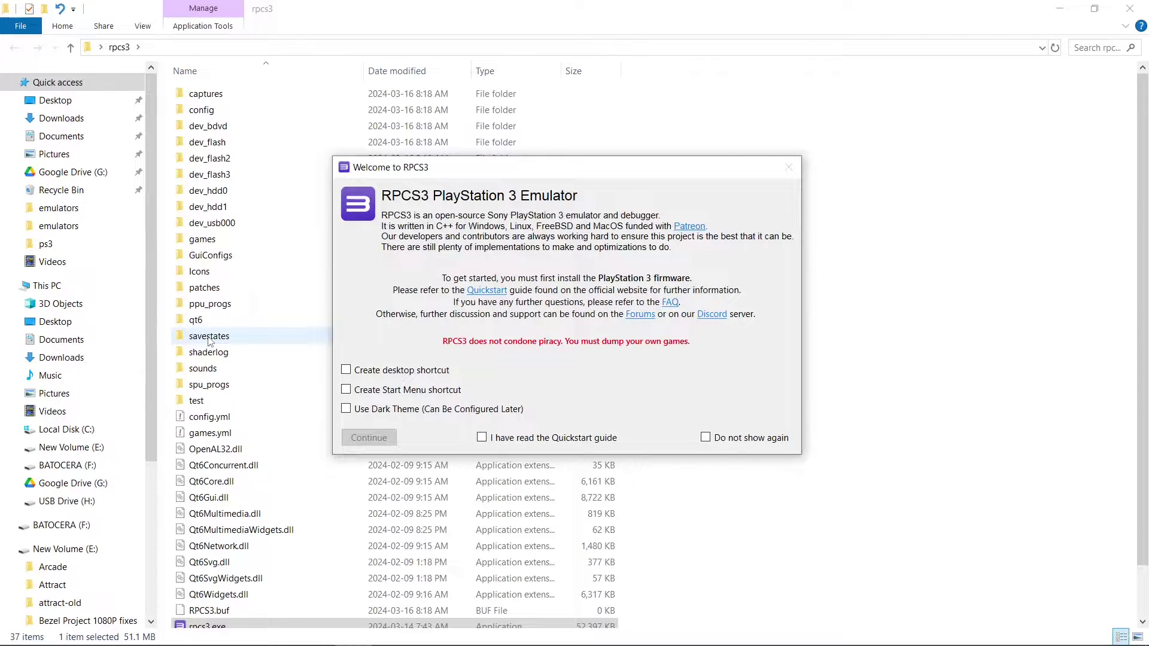
{"action": "left_click", "coordinate": [482, 438]}
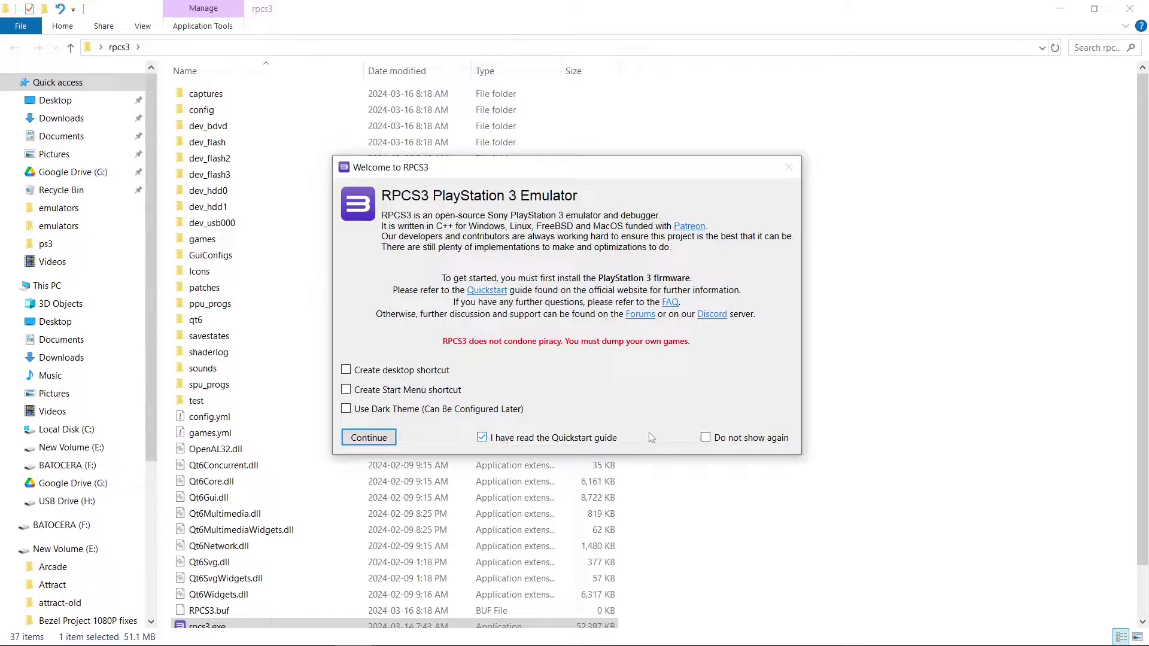
{"action": "left_click", "coordinate": [705, 437]}
{"action": "left_click", "coordinate": [380, 437]}
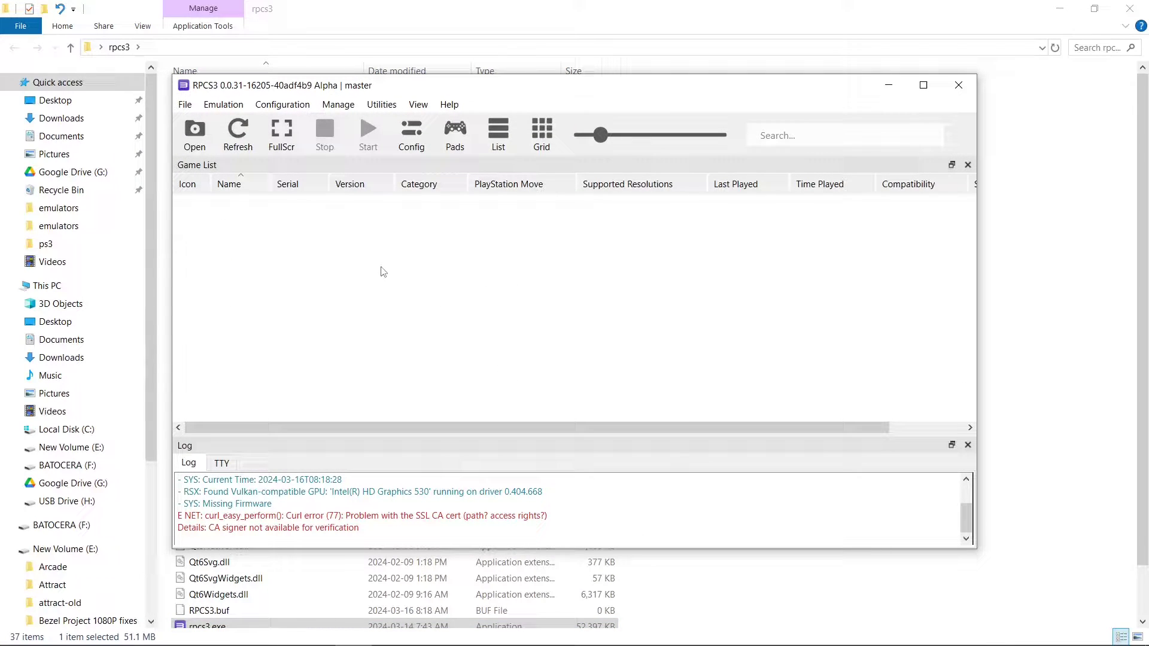
- Uncheck Show Exit Game Dialog on the GUI settings tab and save
{"action": "left_click", "coordinate": [419, 133]}
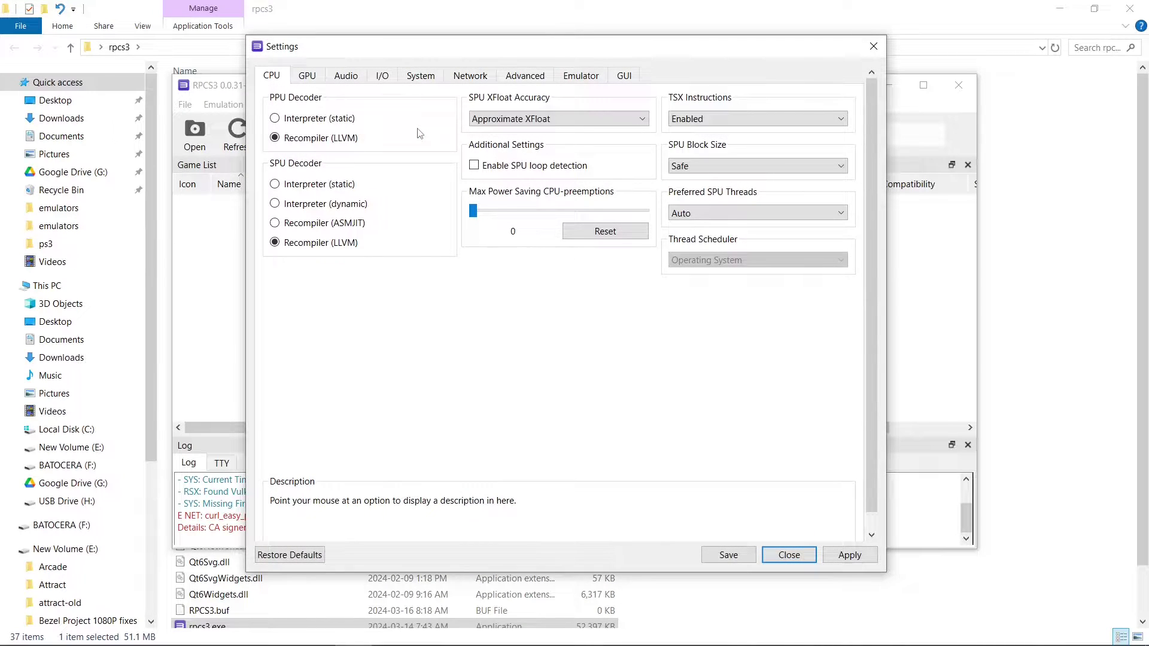
{"action": "left_click", "coordinate": [630, 76]}
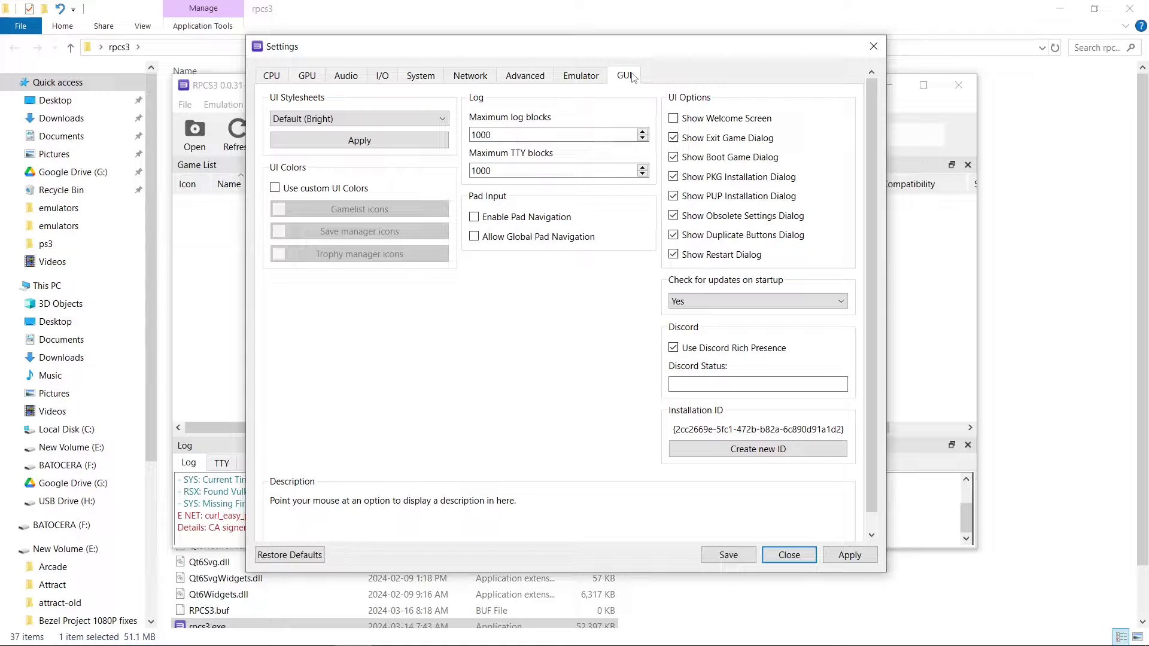
{"action": "left_click", "coordinate": [674, 142]}
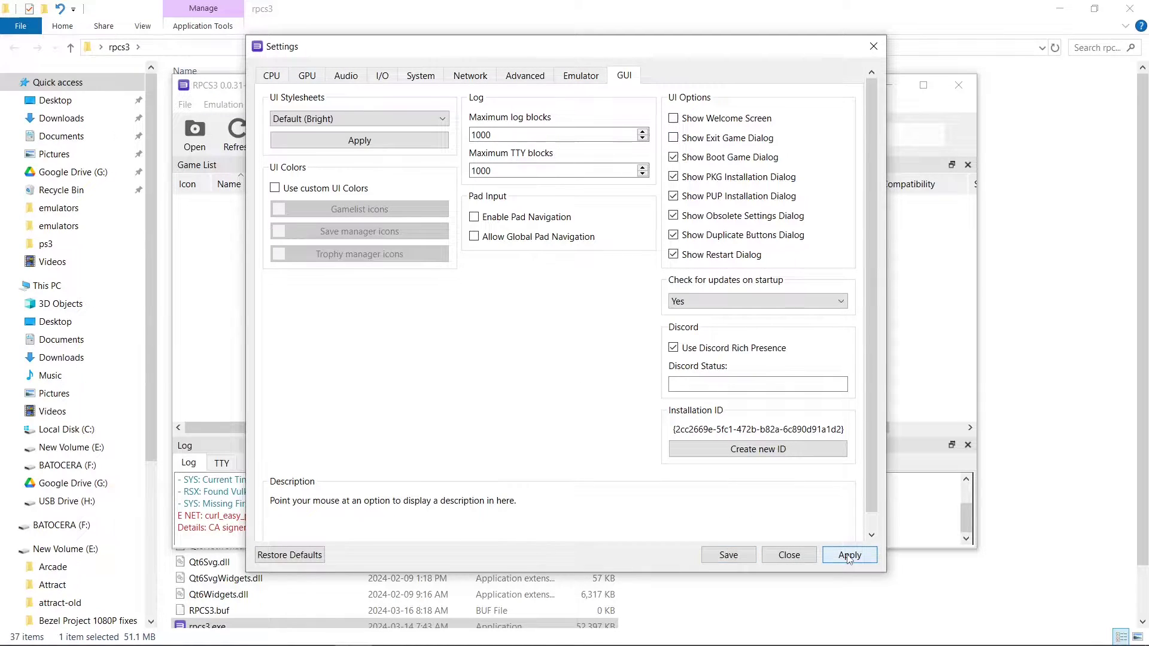
{"action": "left_click", "coordinate": [728, 555]}
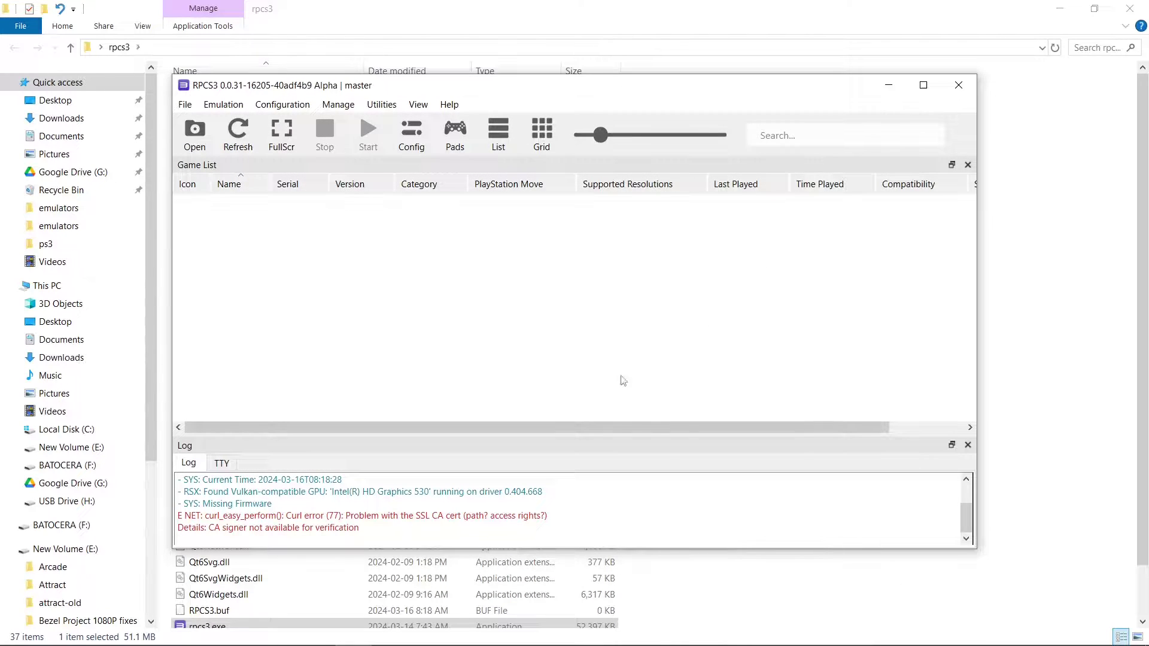
- Set the Player 1 pad handler to XInput with XInput Pad #1 and save the gamepad settings
{"action": "left_click", "coordinate": [454, 138]}
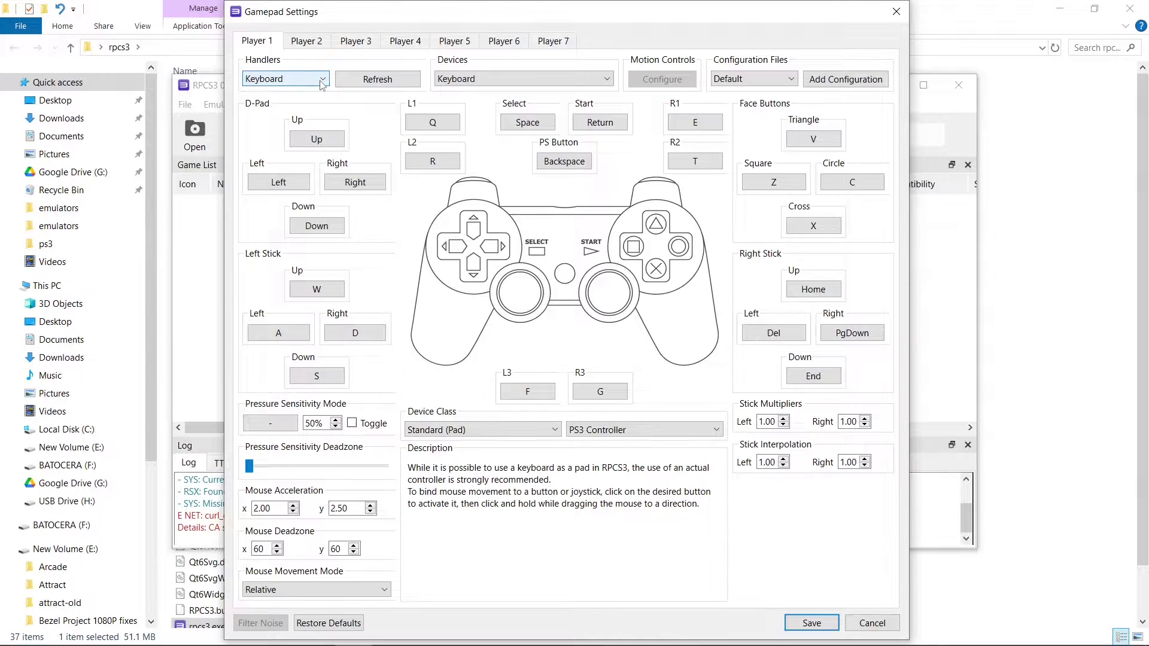
{"action": "left_click", "coordinate": [322, 83]}
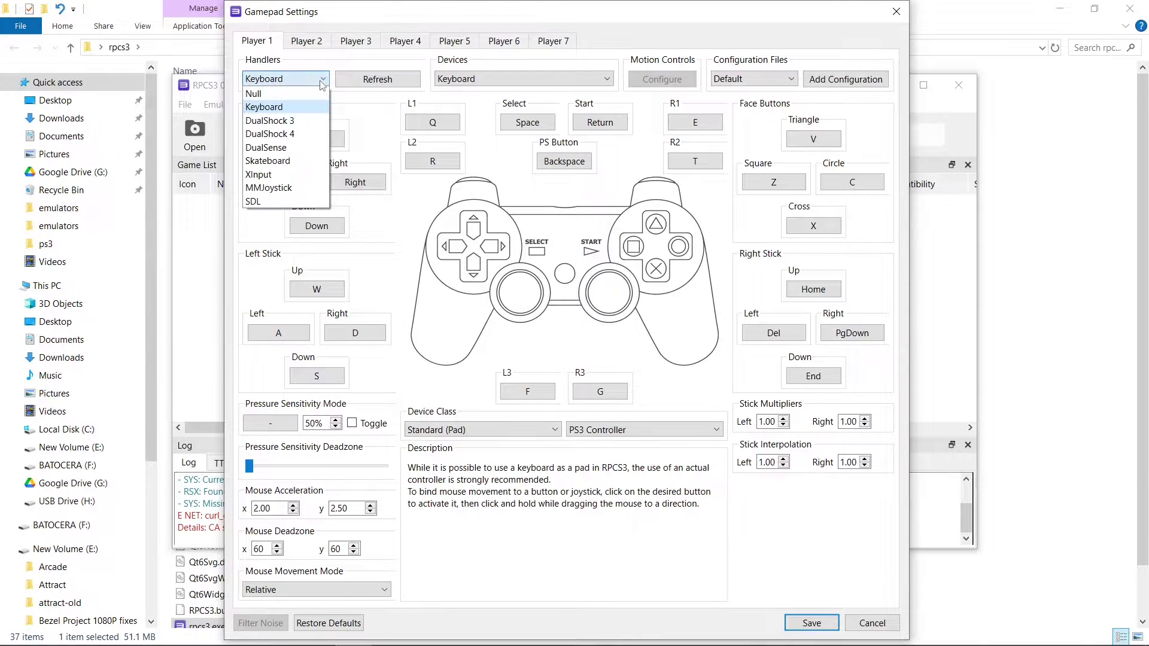
{"action": "left_click", "coordinate": [291, 121]}
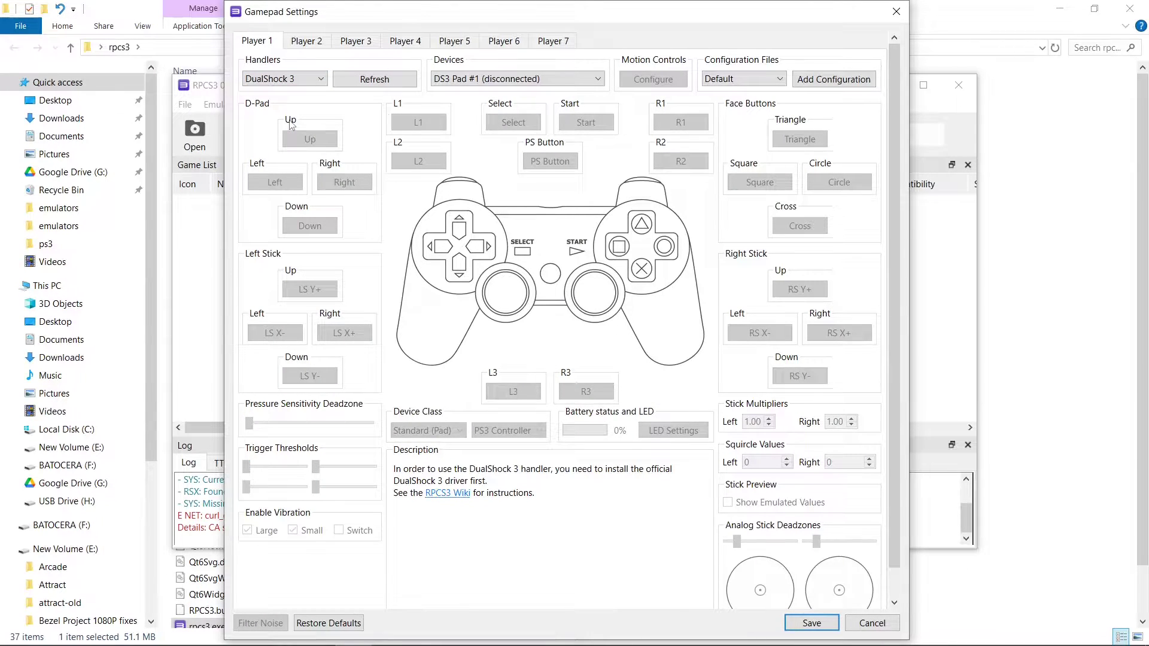
{"action": "left_click", "coordinate": [517, 84]}
{"action": "left_click", "coordinate": [521, 83]}
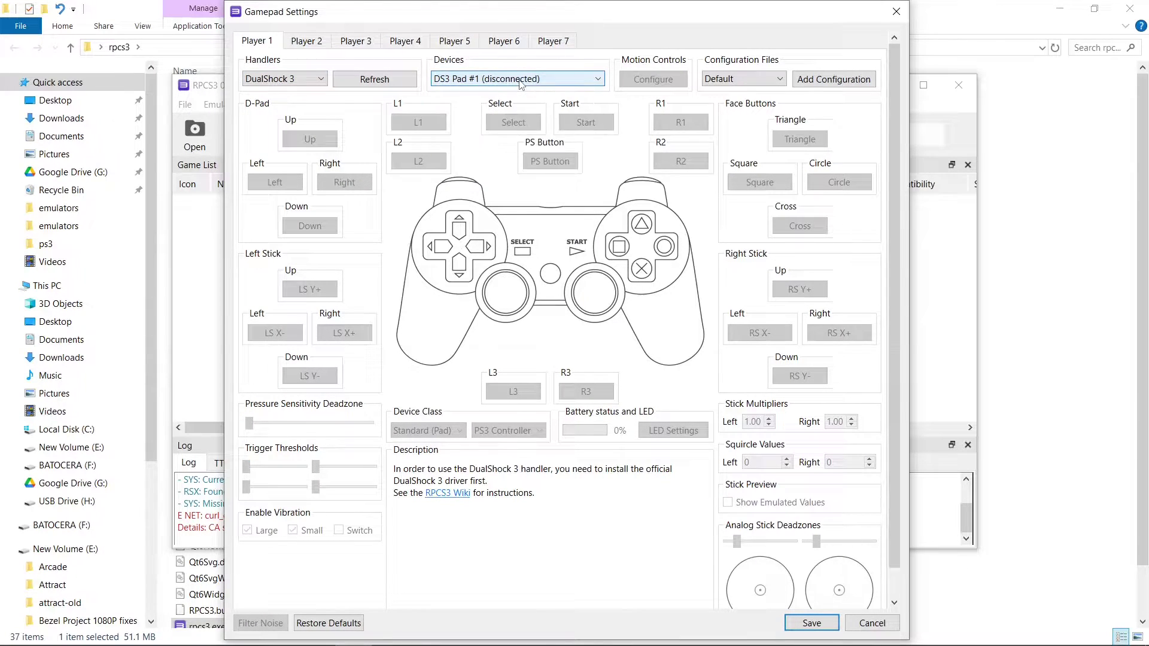
{"action": "left_click", "coordinate": [321, 84]}
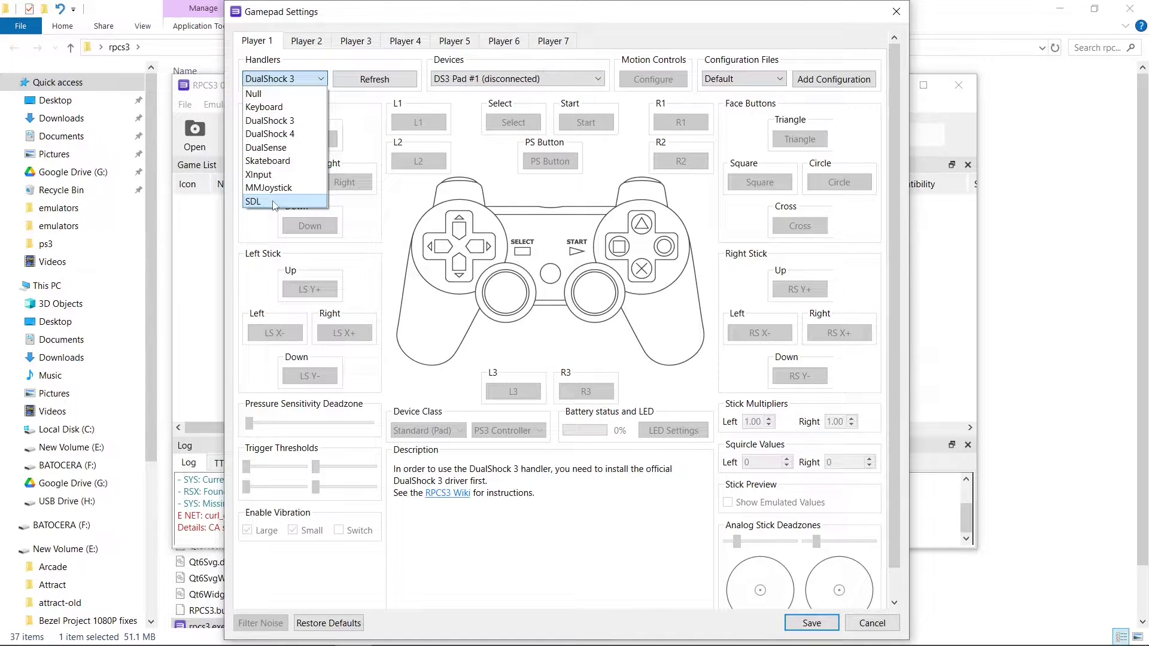
{"action": "left_click", "coordinate": [275, 174]}
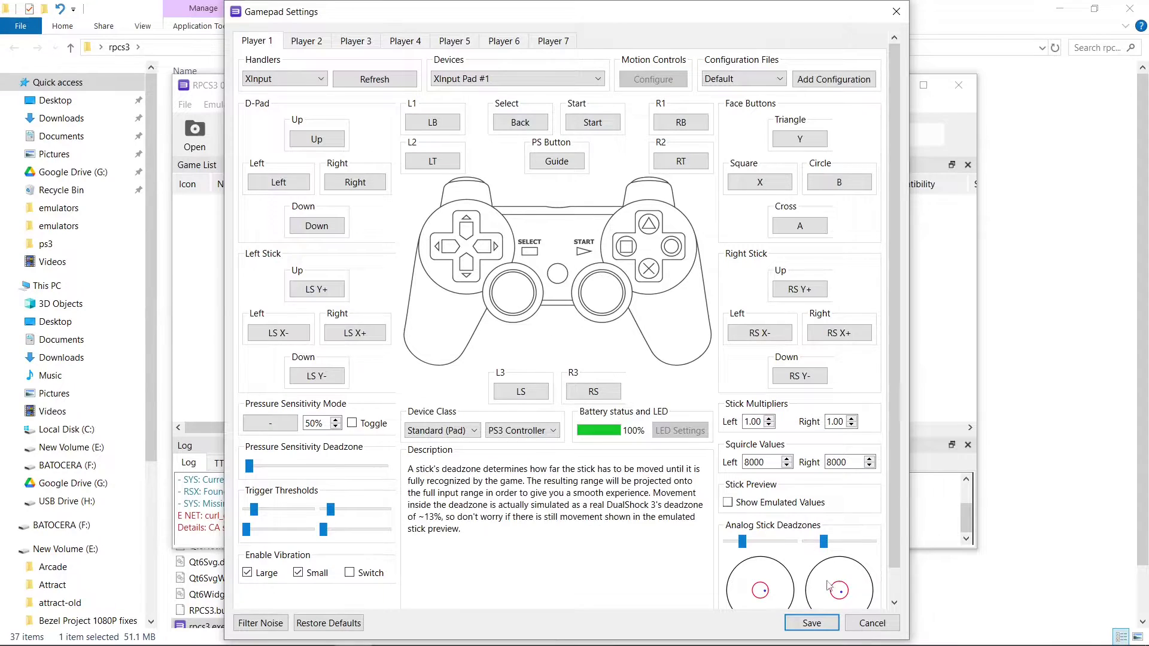
{"action": "left_click", "coordinate": [811, 623]}
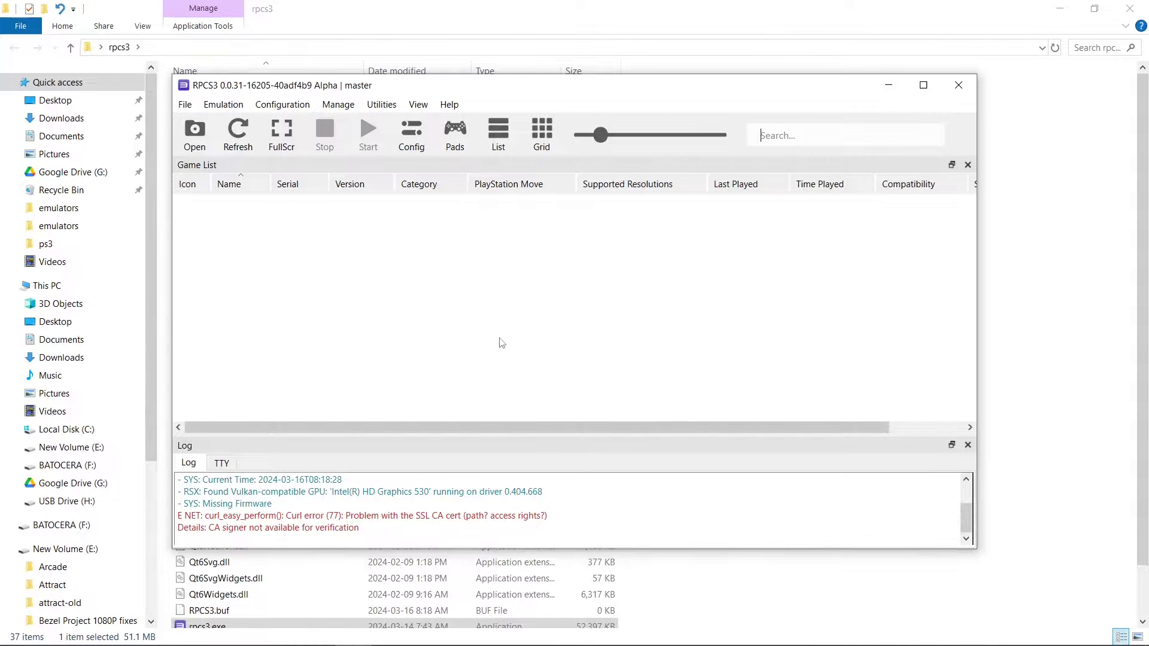
- Install the firmware from PS3UPDAT.PUP on the Desktop and dismiss the Success message
{"action": "left_click", "coordinate": [183, 108]}
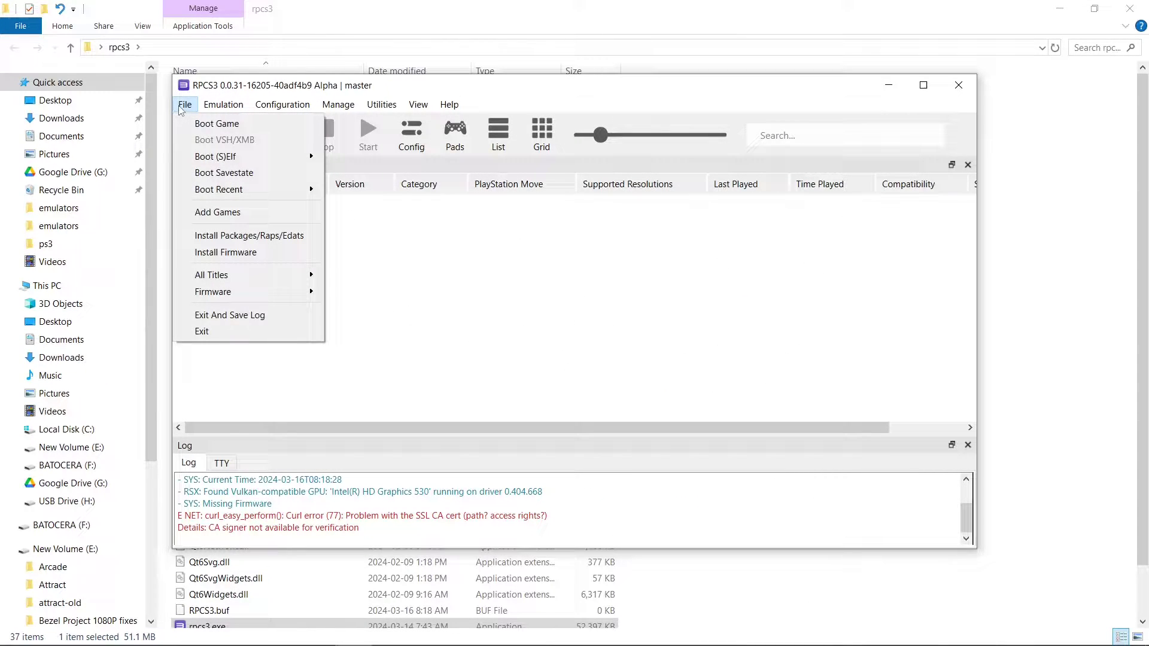
{"action": "left_click", "coordinate": [238, 256]}
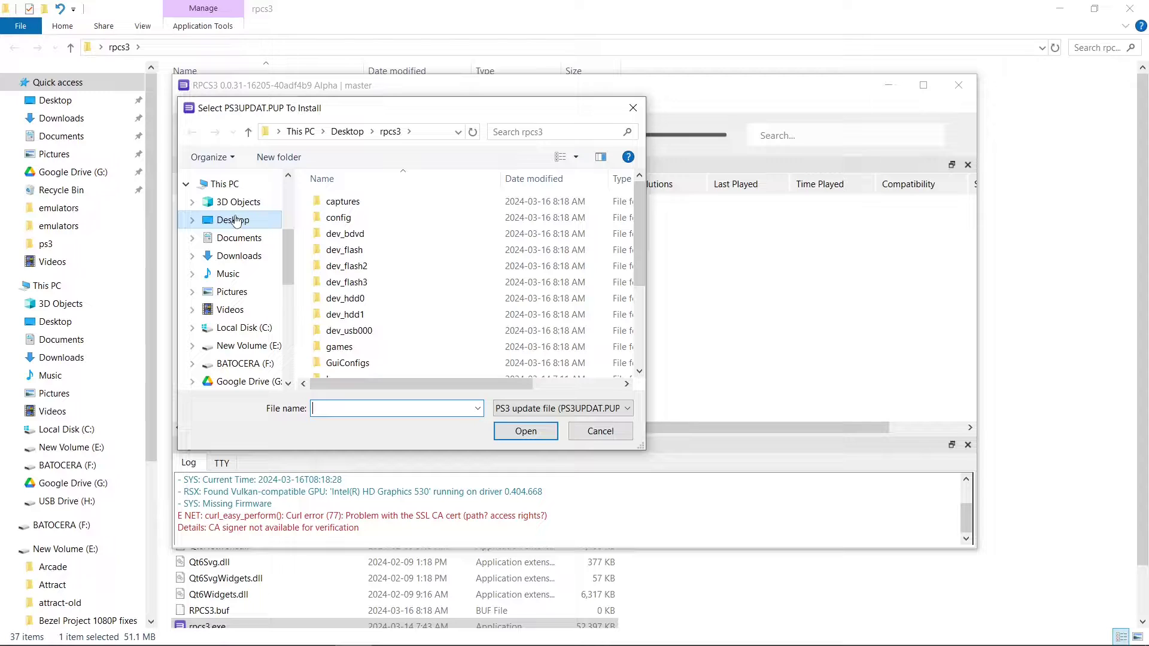
{"action": "left_click", "coordinate": [237, 222]}
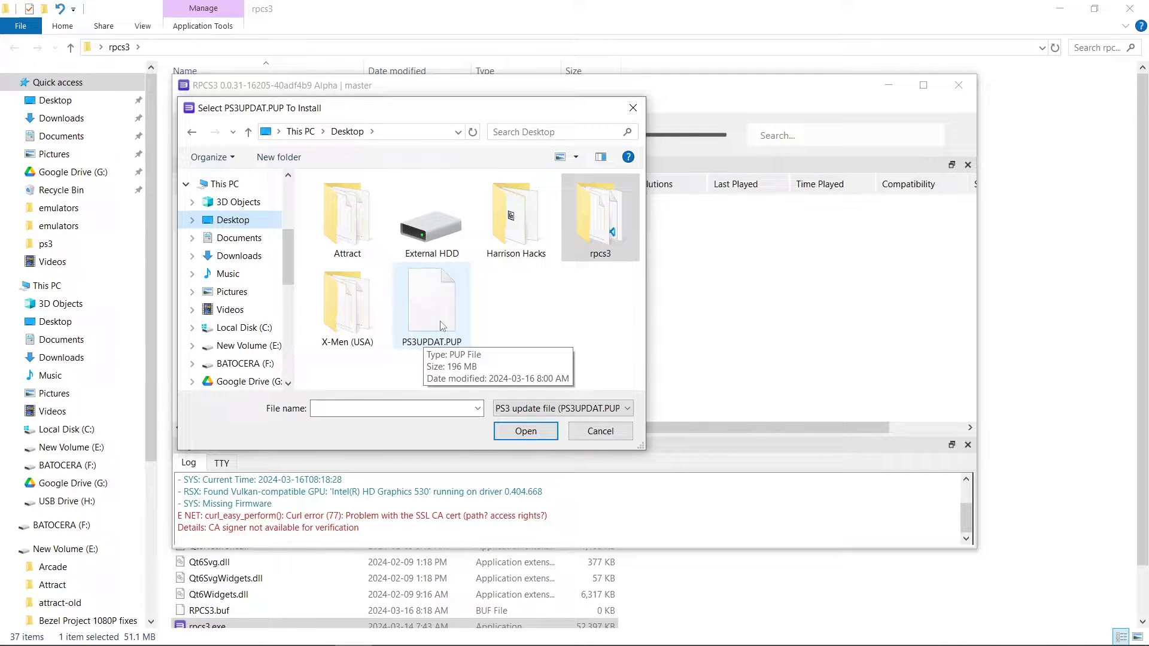
{"action": "left_click", "coordinate": [439, 312]}
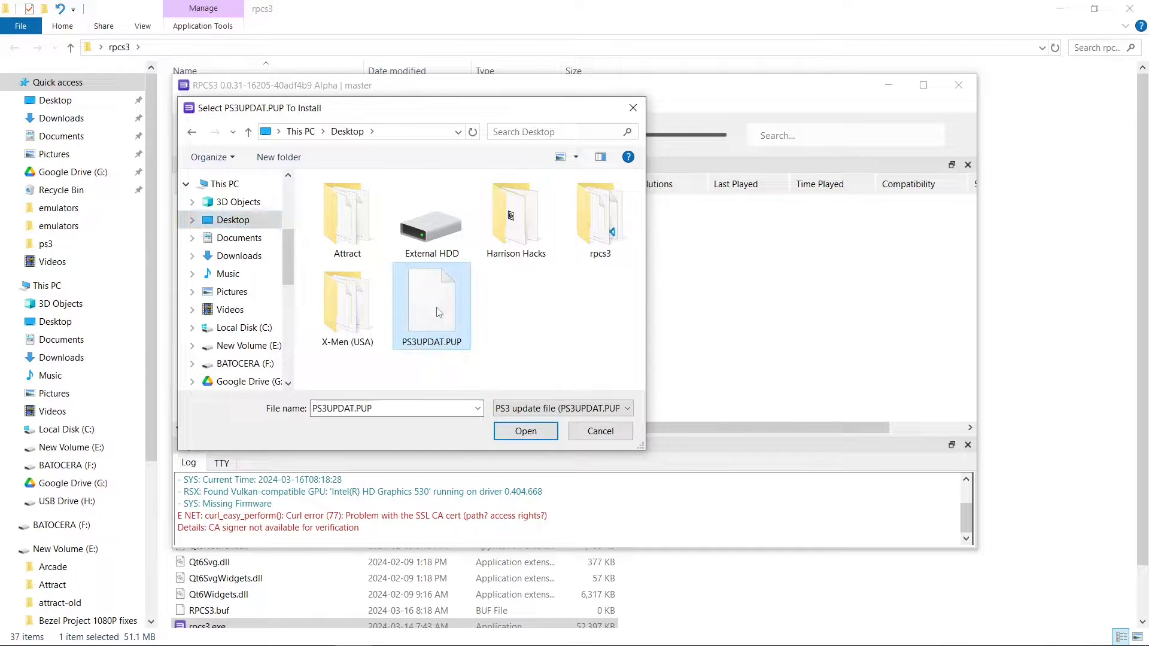
{"action": "left_click", "coordinate": [523, 430]}
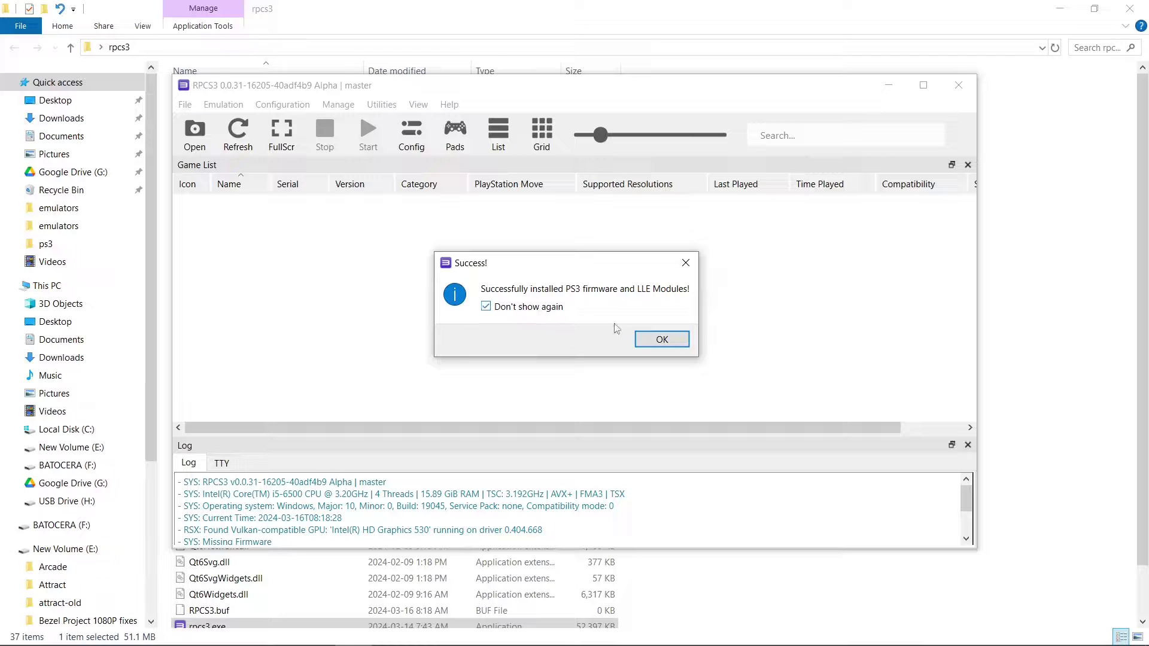
{"action": "left_click", "coordinate": [660, 341]}
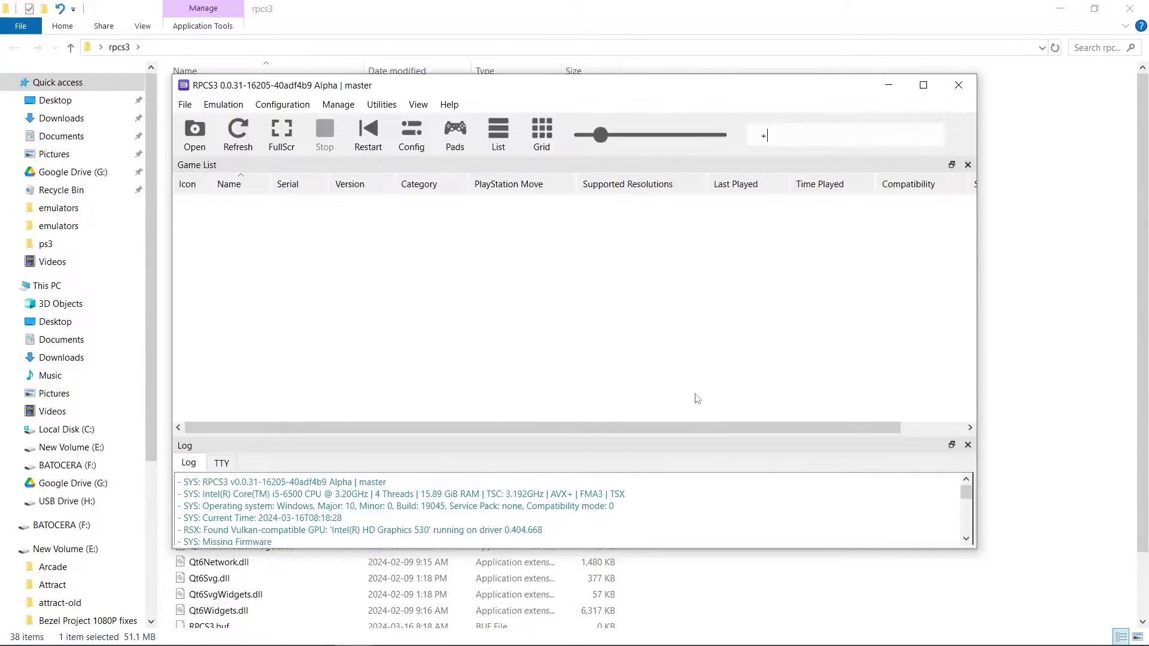
{"action": "scroll", "coordinate": [970, 507], "scroll_direction": "down", "scroll_amount": 15}
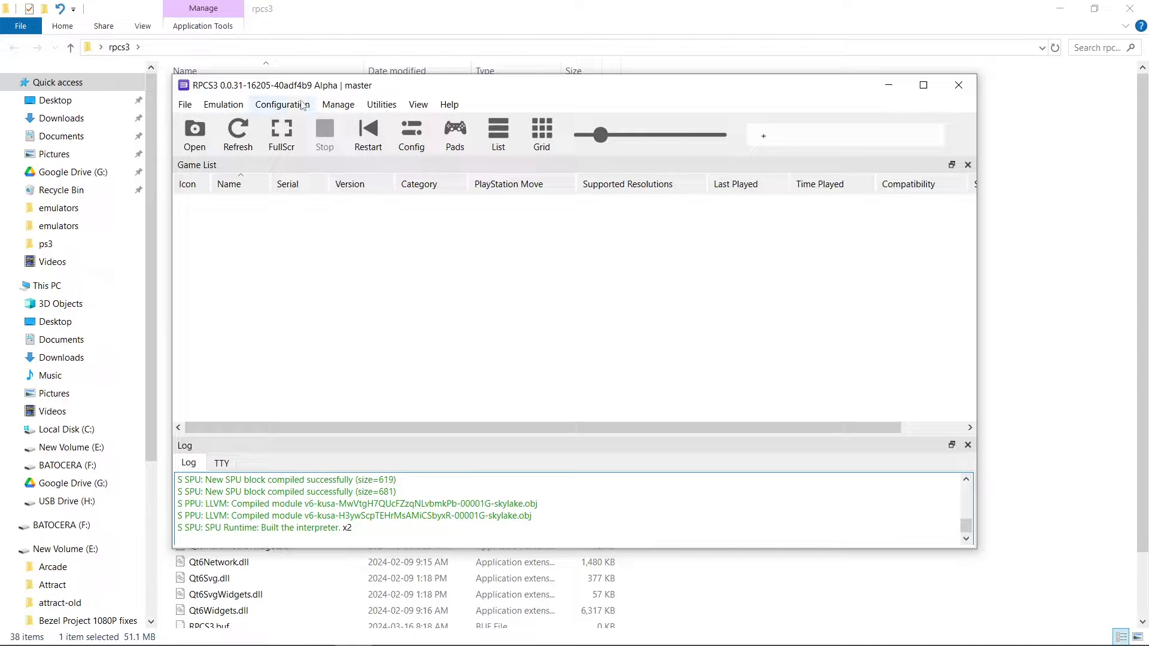
- Enable Start games in fullscreen mode on the Emulator tab, save, and close RPCS3
{"action": "left_click", "coordinate": [412, 138]}
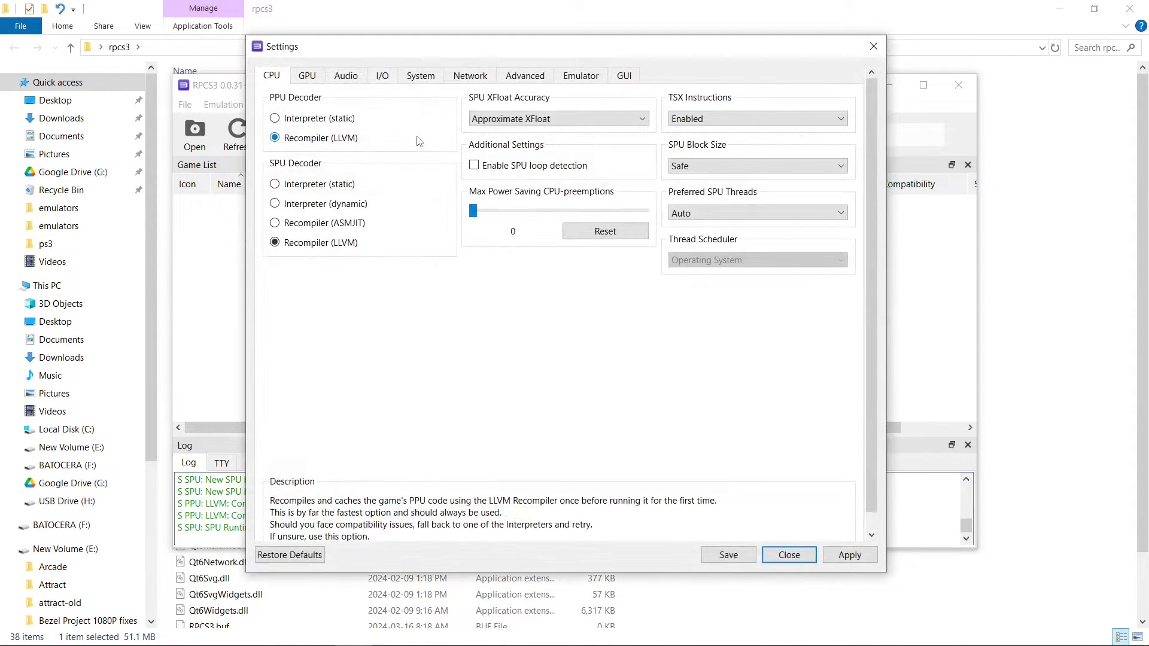
{"action": "left_click", "coordinate": [577, 76]}
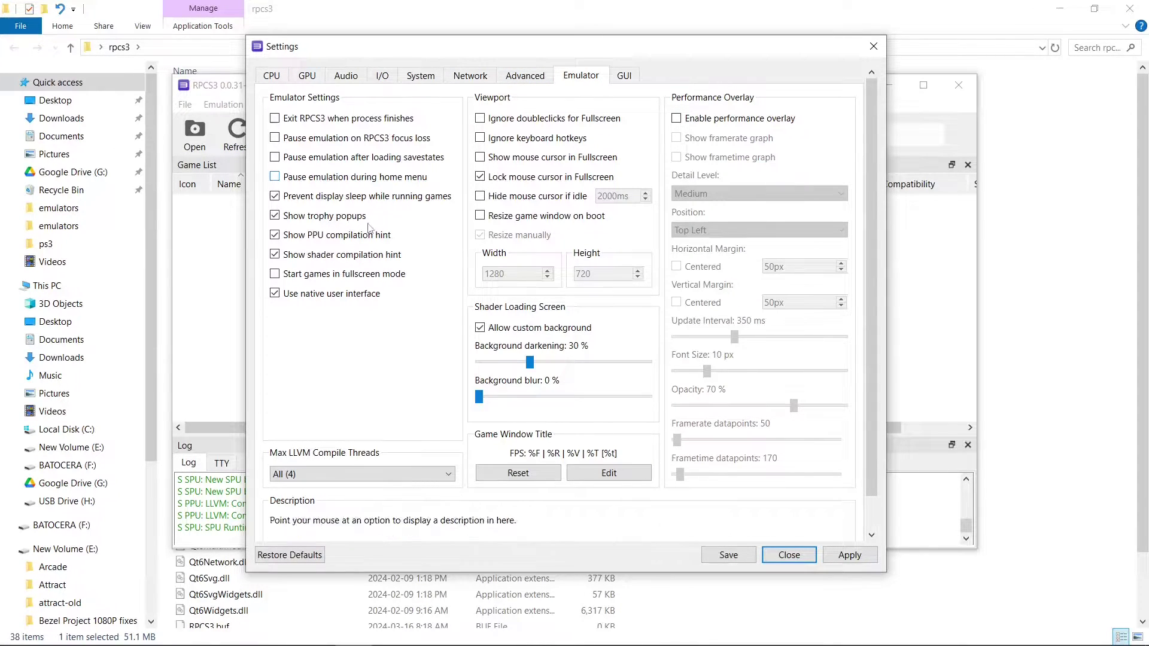
{"action": "left_click", "coordinate": [323, 280]}
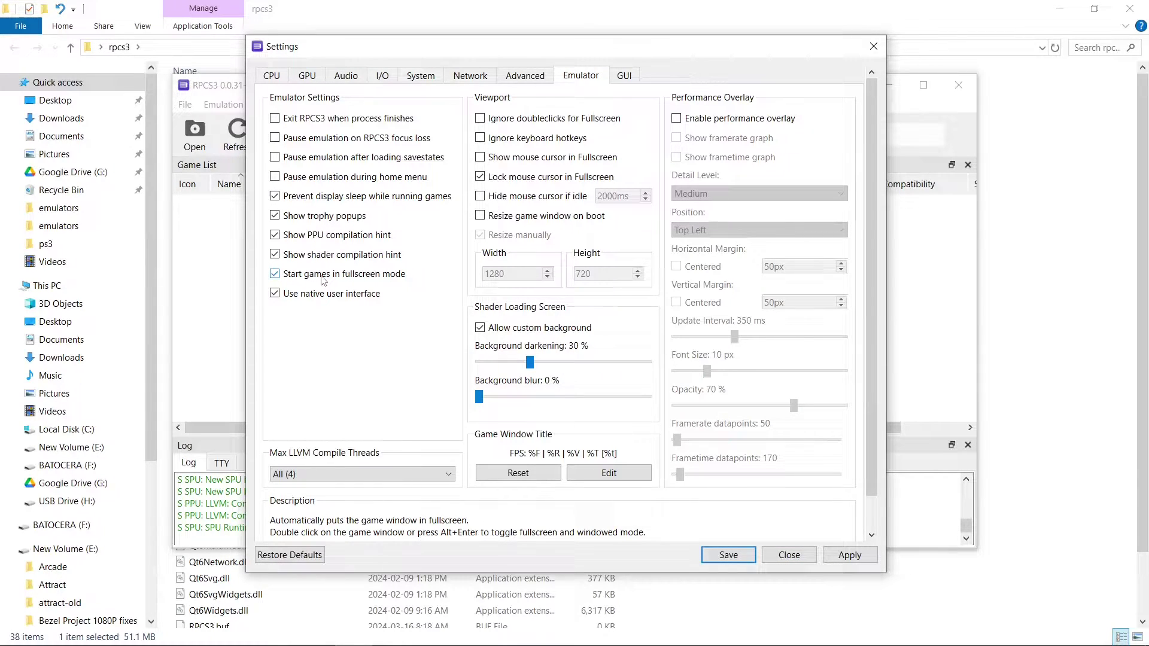
{"action": "left_click", "coordinate": [850, 554]}
{"action": "left_click", "coordinate": [728, 554]}
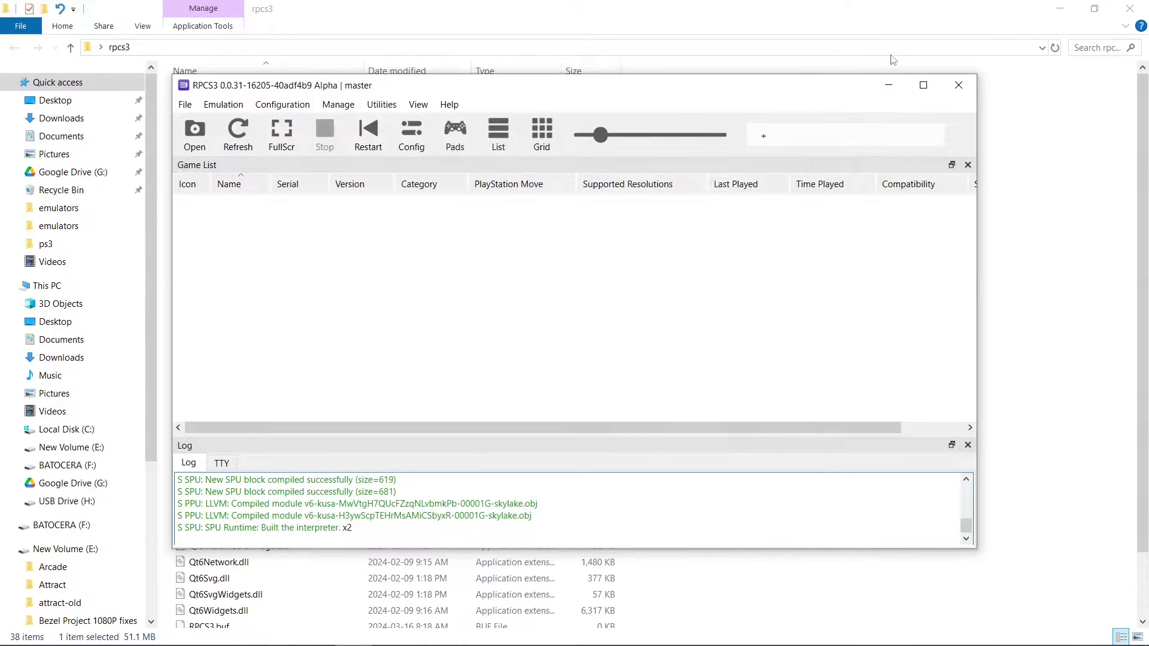
{"action": "left_click", "coordinate": [960, 86]}
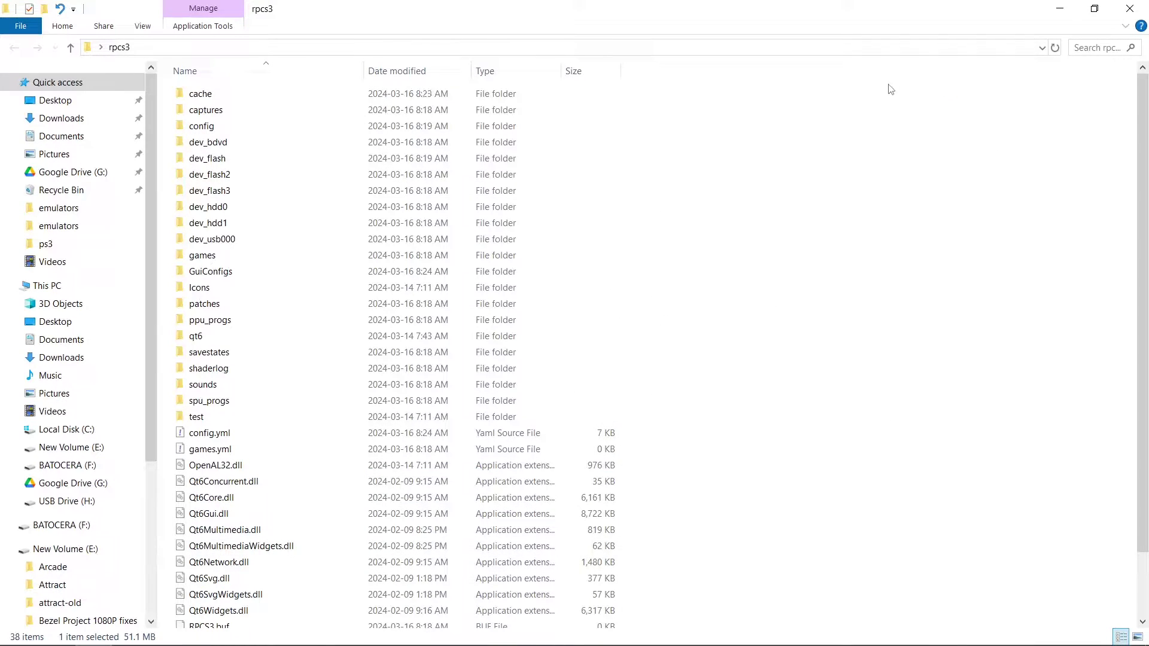
- Move the rpcs3 folder into Attract and delete the RPCS3 7z archive and PS3UPDAT.PUP
{"action": "left_click", "coordinate": [1130, 9]}
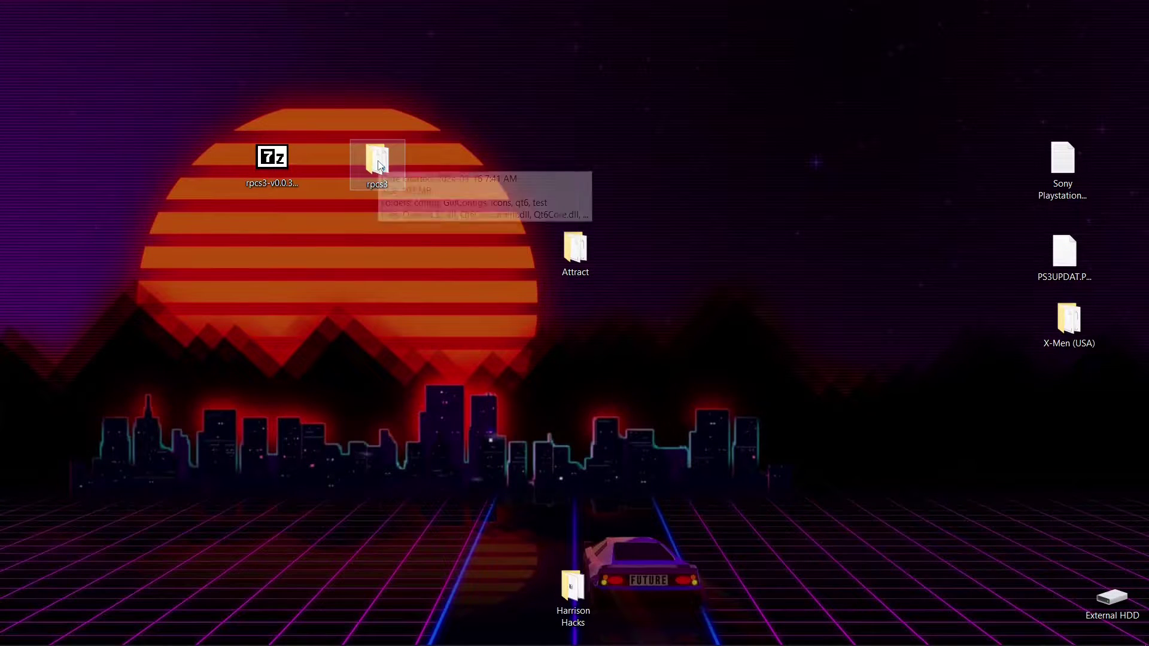
{"action": "left_click_drag", "start_coordinate": [389, 174], "coordinate": [575, 256]}
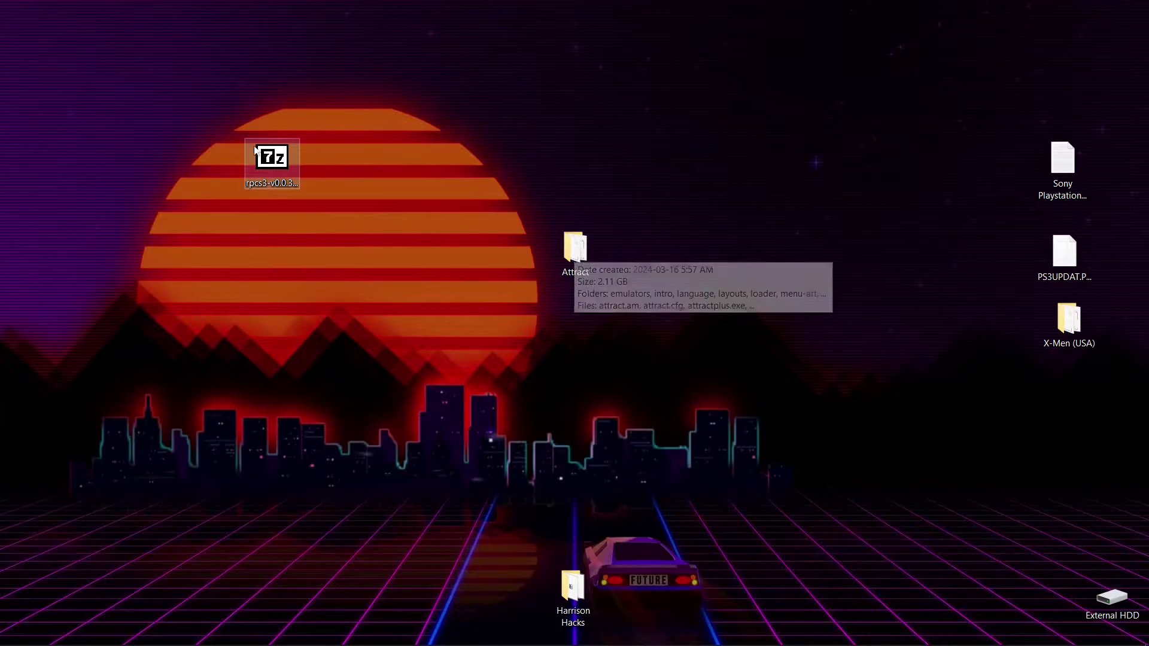
{"action": "right_click", "coordinate": [276, 165]}
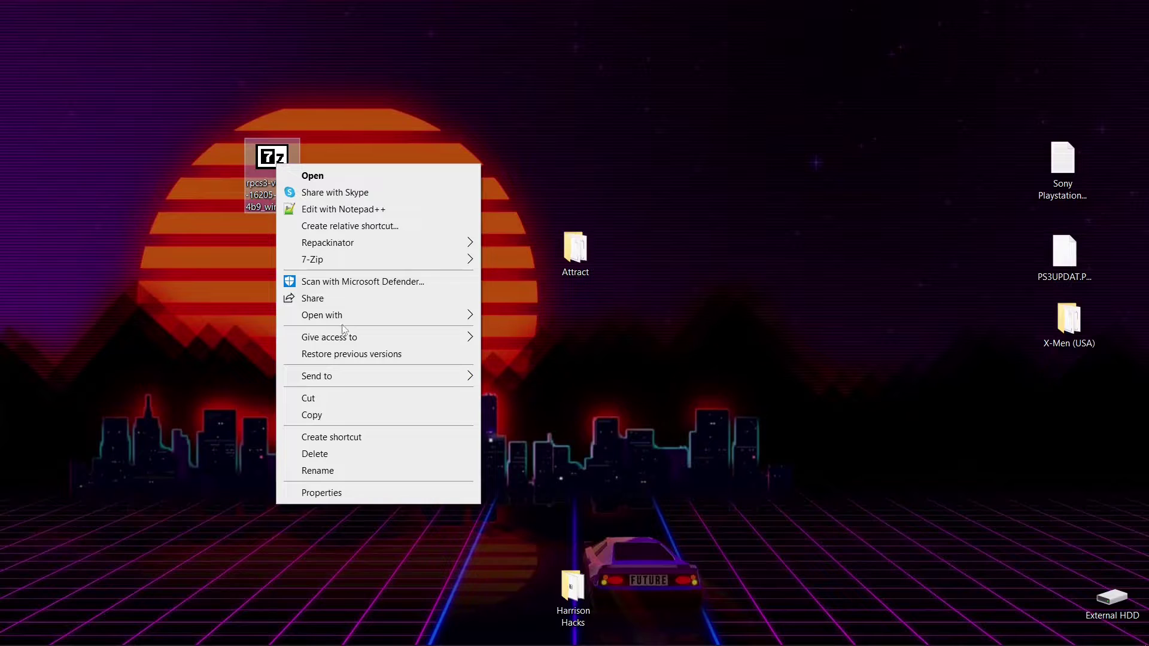
{"action": "left_click", "coordinate": [349, 459]}
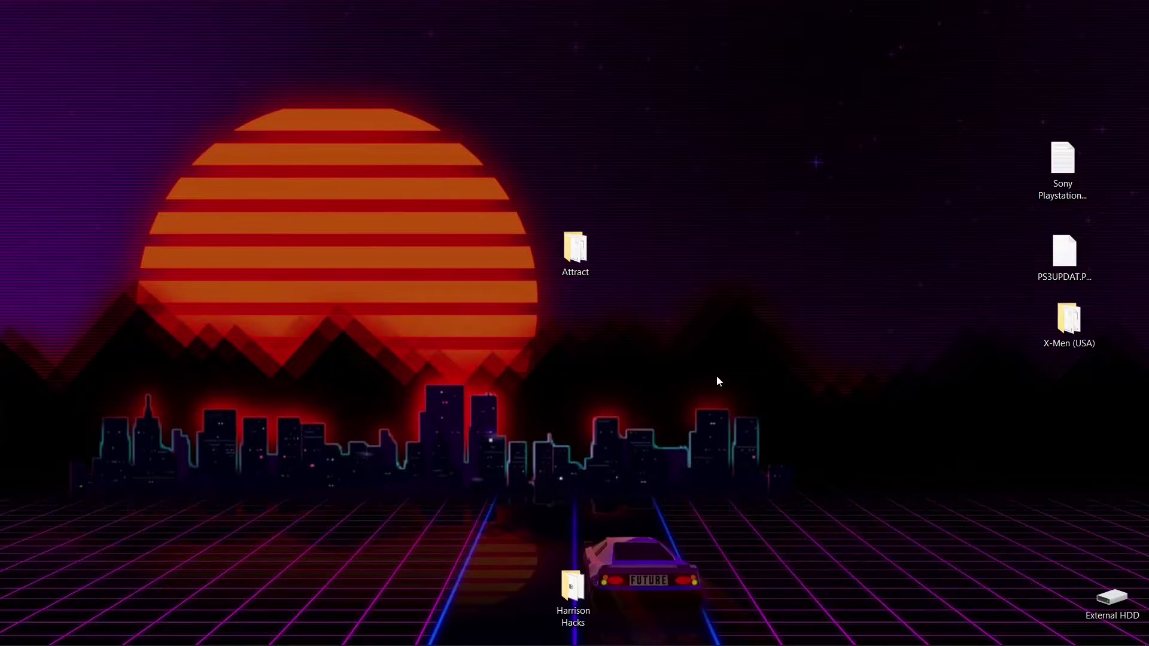
{"action": "left_click", "coordinate": [1061, 261]}
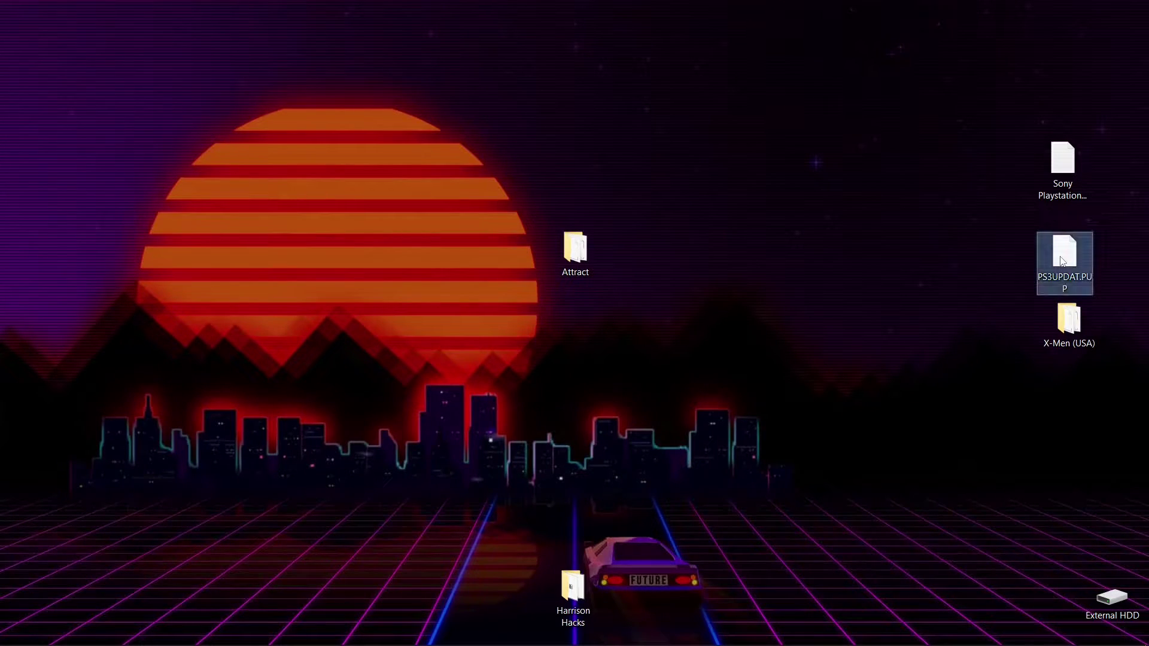
{"action": "right_click", "coordinate": [1062, 261]}
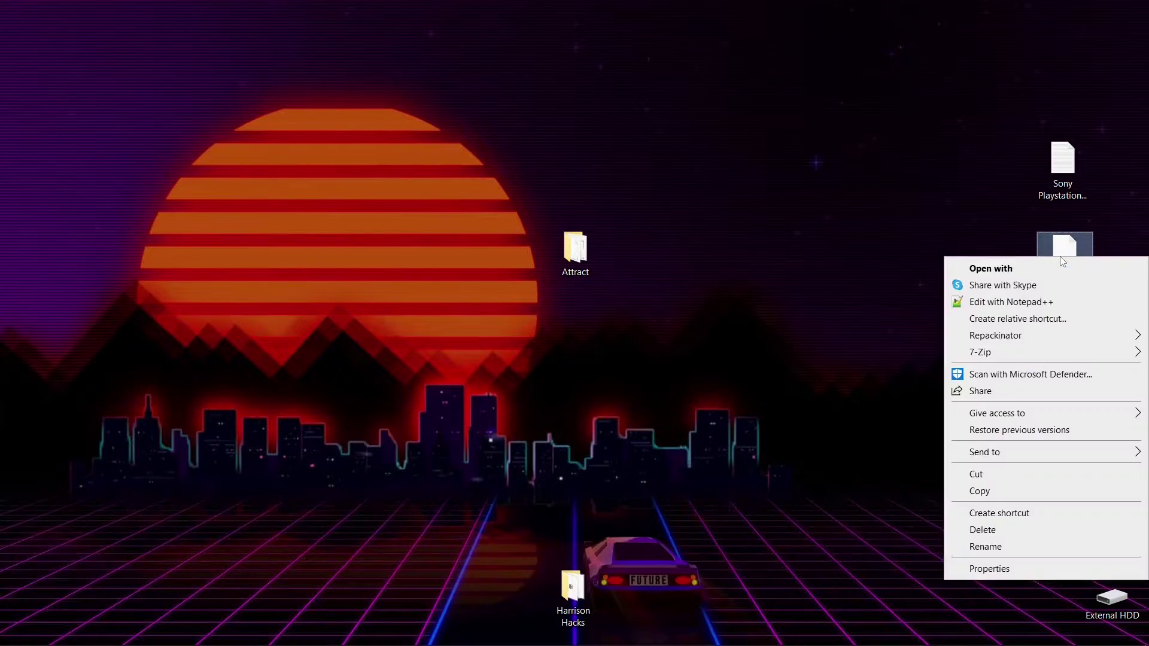
{"action": "left_click", "coordinate": [993, 529]}
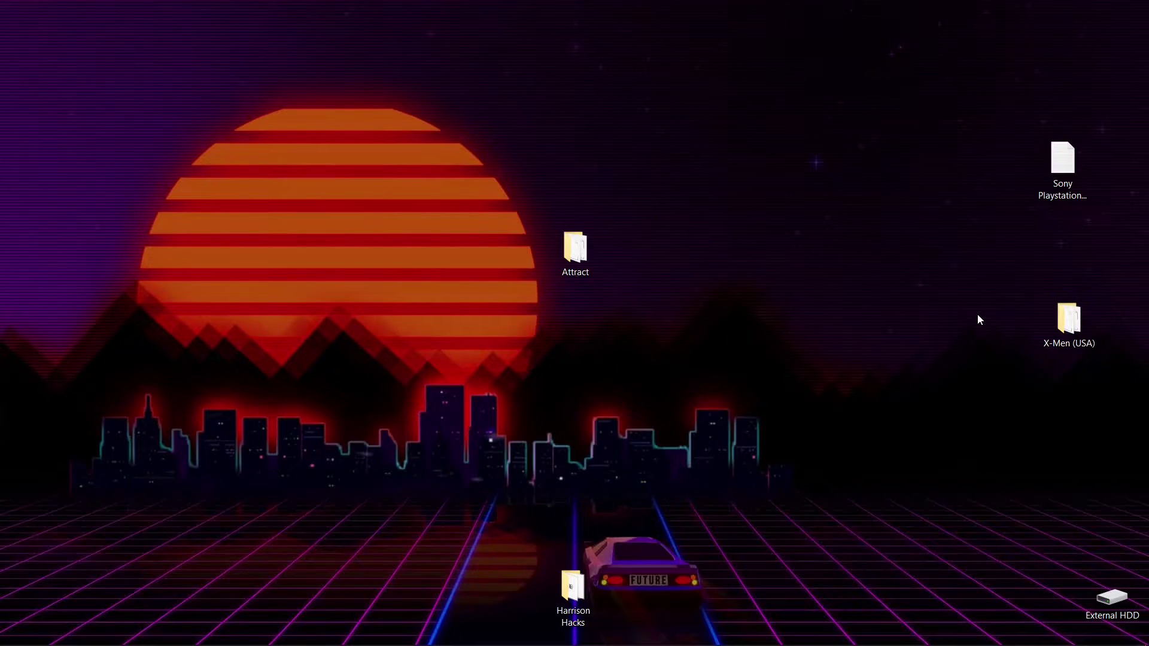
- Check the contents of the X-Men (USA) folder, then open the Attract folder
{"action": "double_click", "coordinate": [1068, 320]}
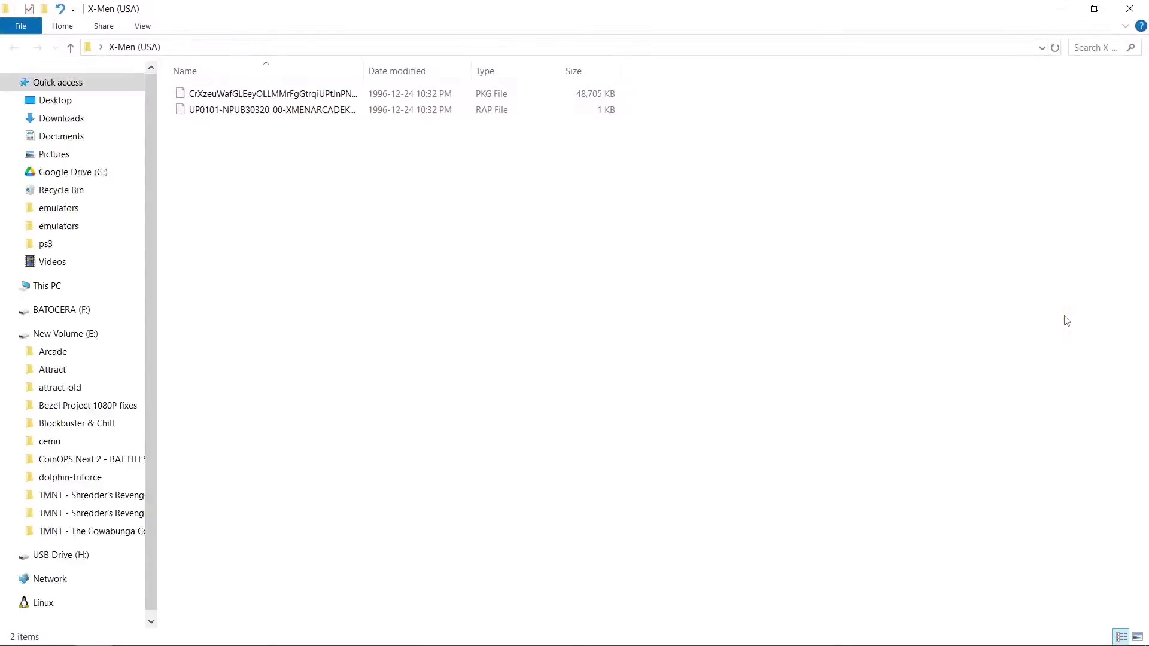
{"action": "left_click", "coordinate": [1128, 9]}
{"action": "left_click", "coordinate": [587, 251]}
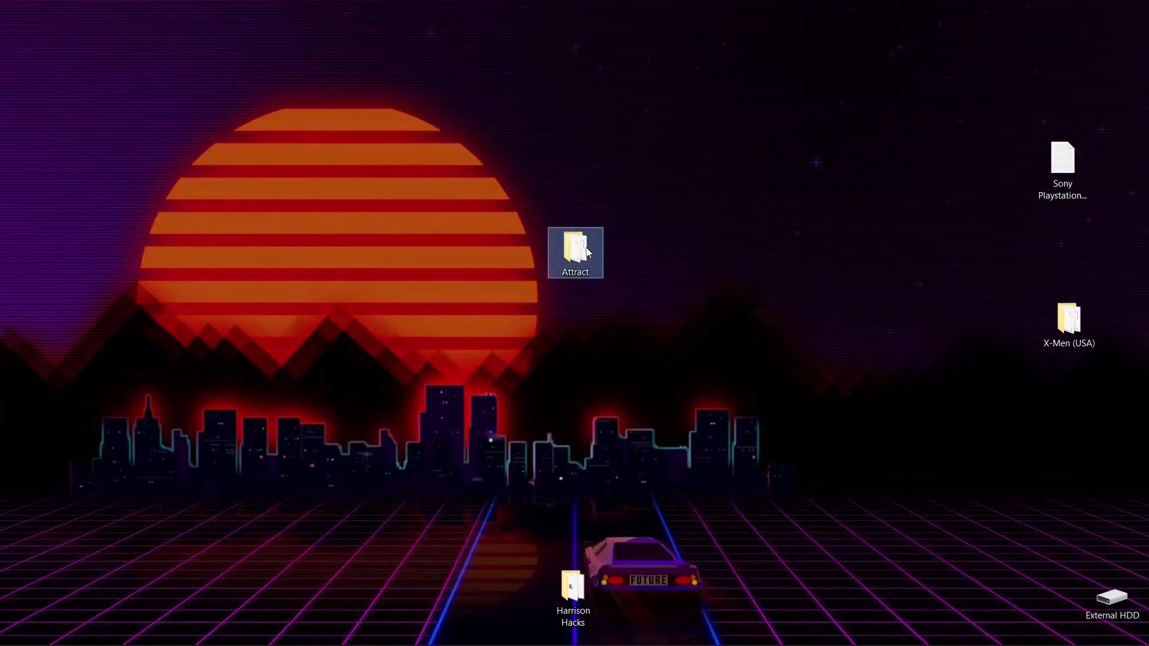
{"action": "double_click", "coordinate": [587, 251]}
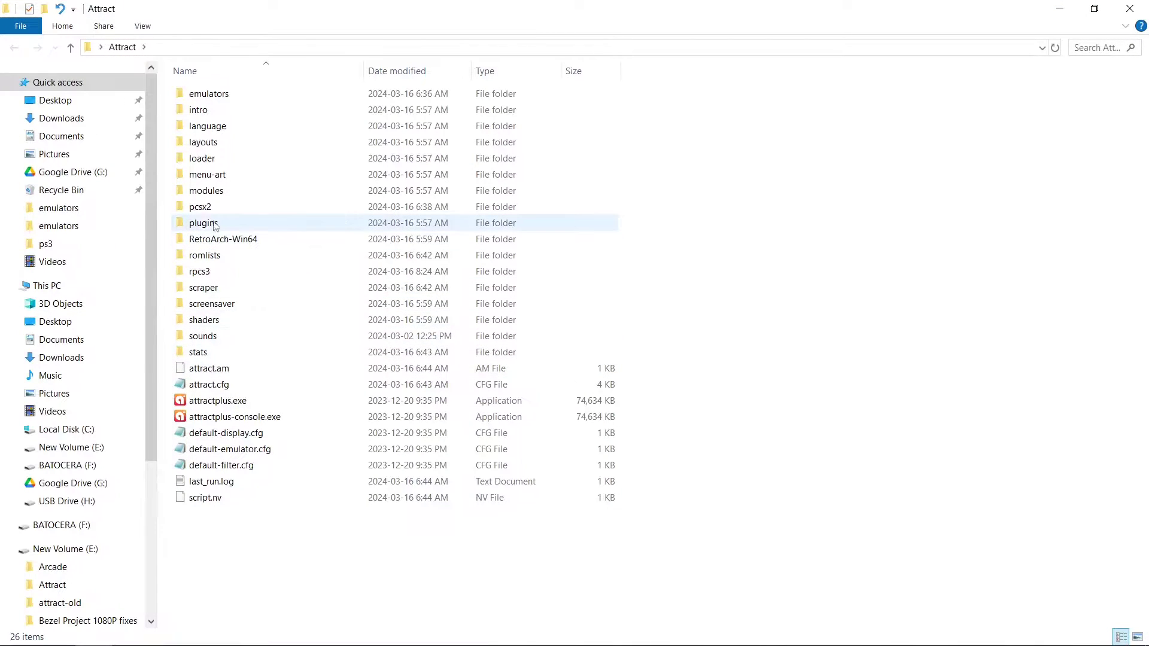
- Launch rpcs3.exe from the rpcs3 folder inside Attract
{"action": "double_click", "coordinate": [201, 274]}
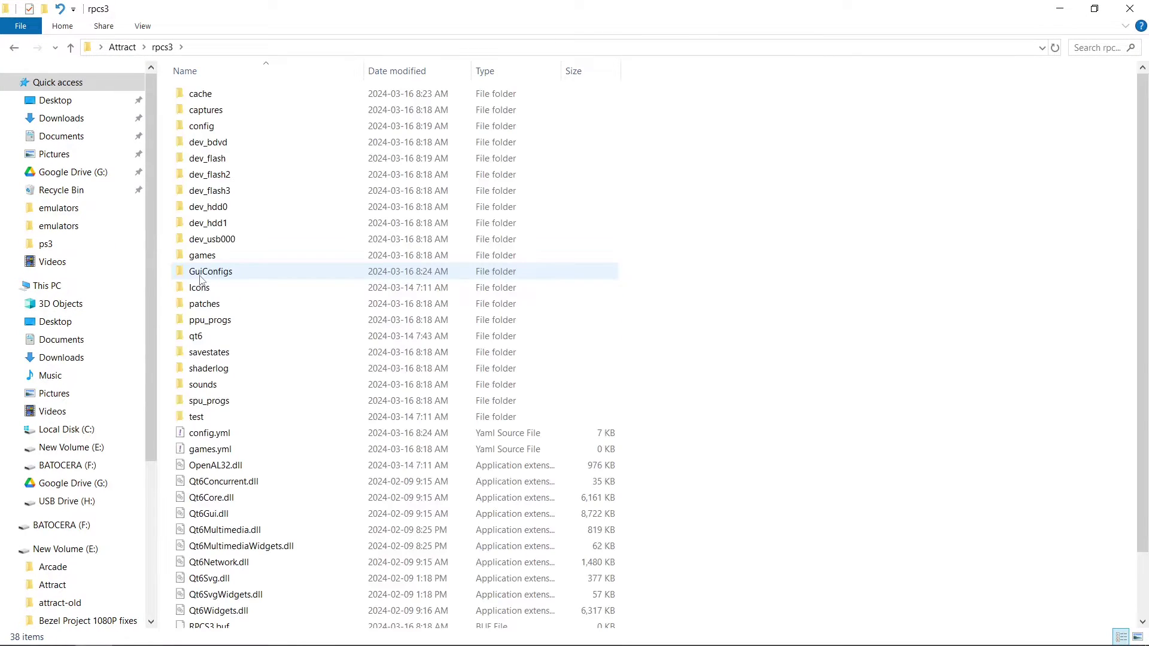
{"action": "scroll", "coordinate": [209, 288], "scroll_direction": "down", "scroll_amount": 2}
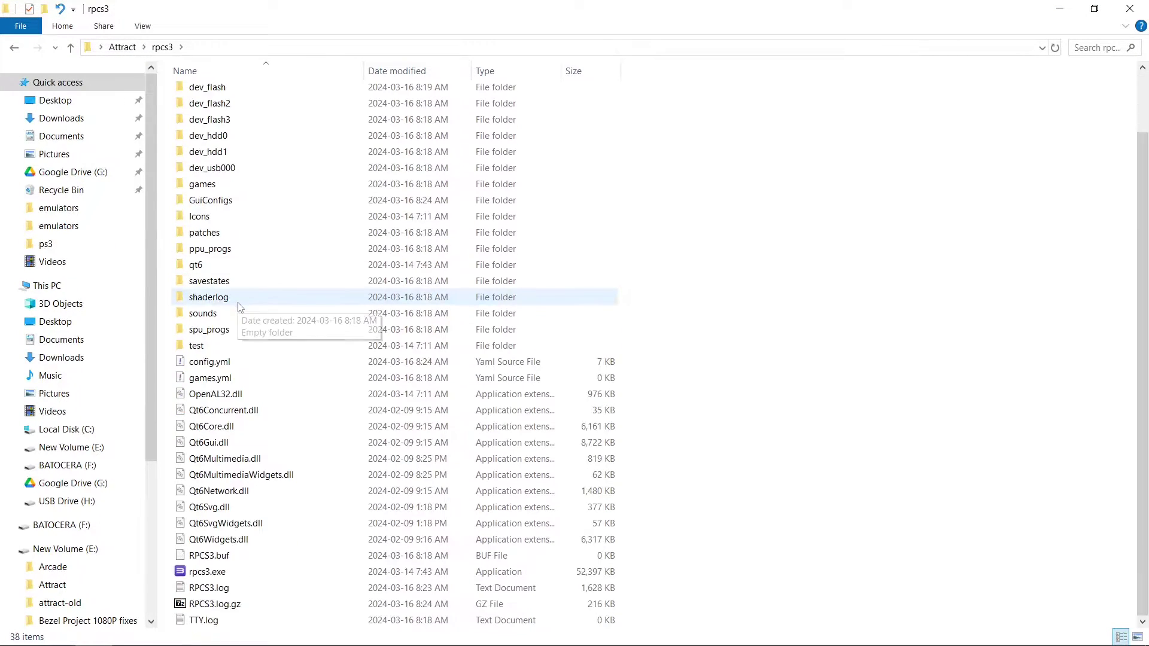
{"action": "double_click", "coordinate": [206, 573]}
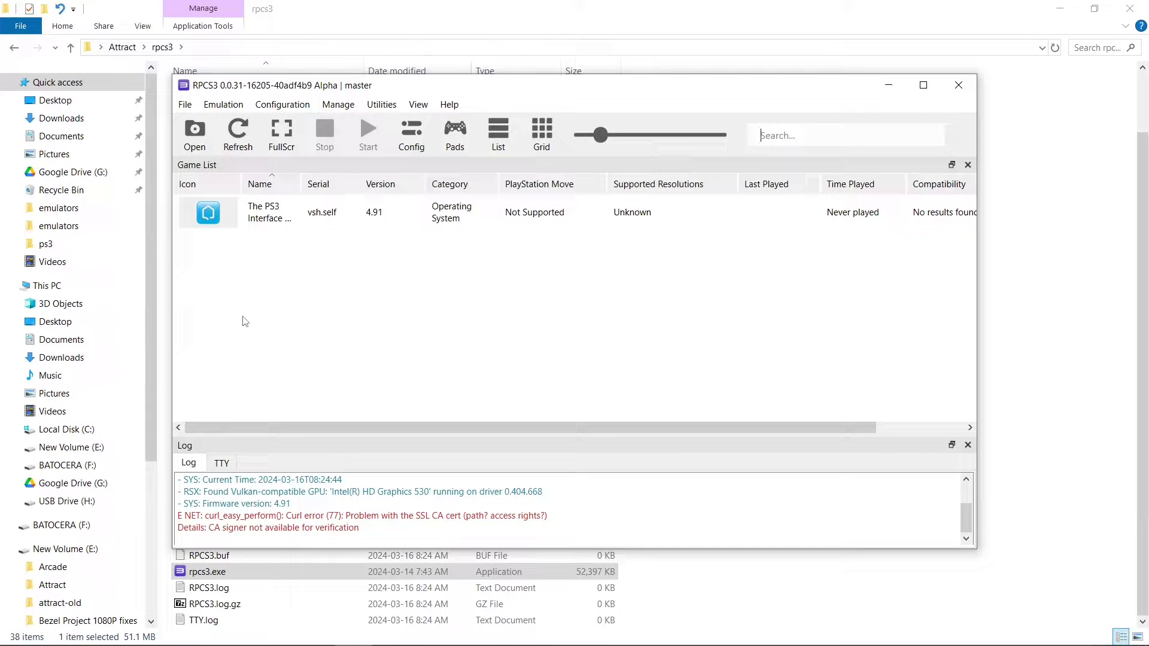
{"action": "left_click", "coordinate": [185, 106]}
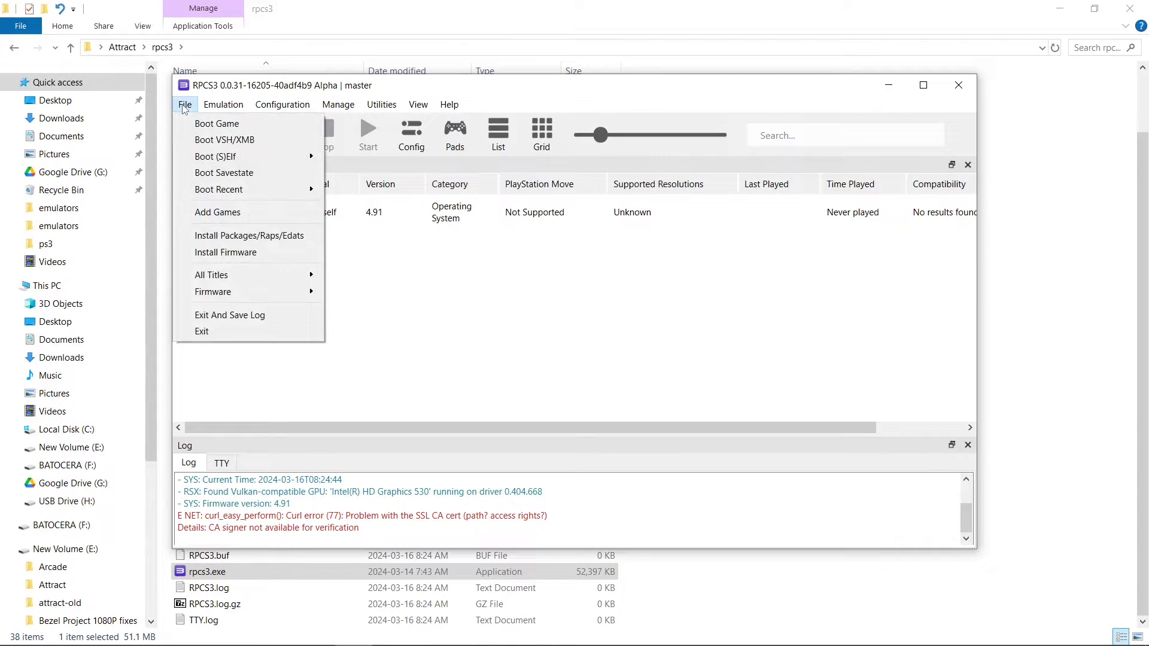
- Install the X-Men PKG from the desktop X-Men (USA) folder via Install Packages/Raps/Edats
{"action": "left_click", "coordinate": [228, 237]}
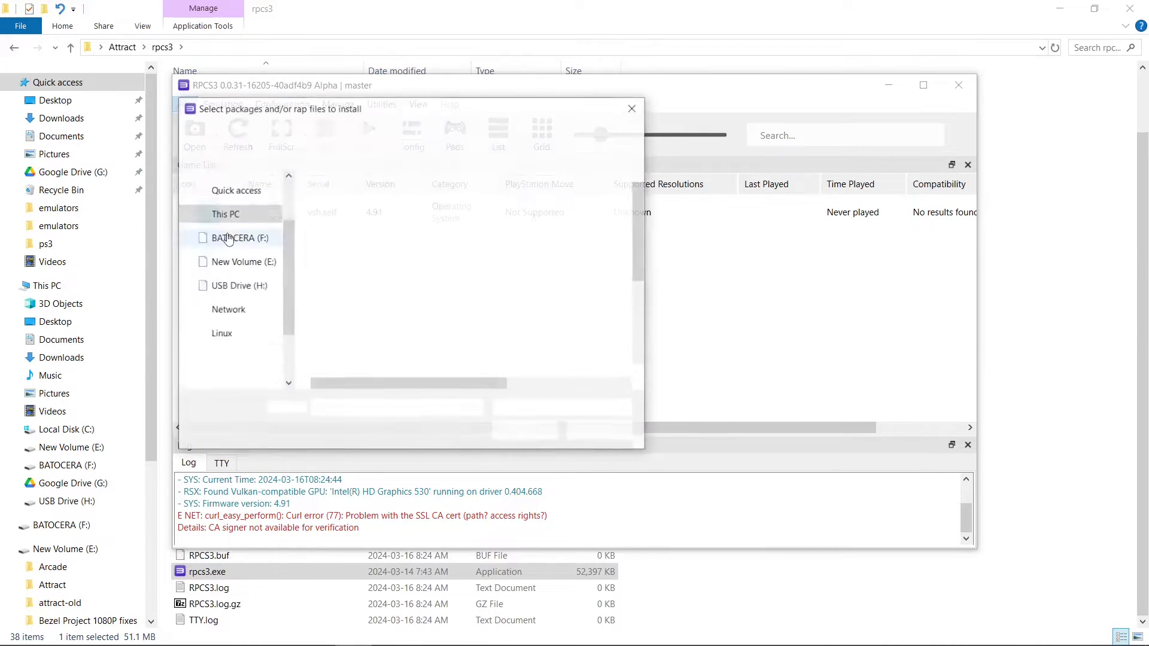
{"action": "left_click", "coordinate": [233, 220]}
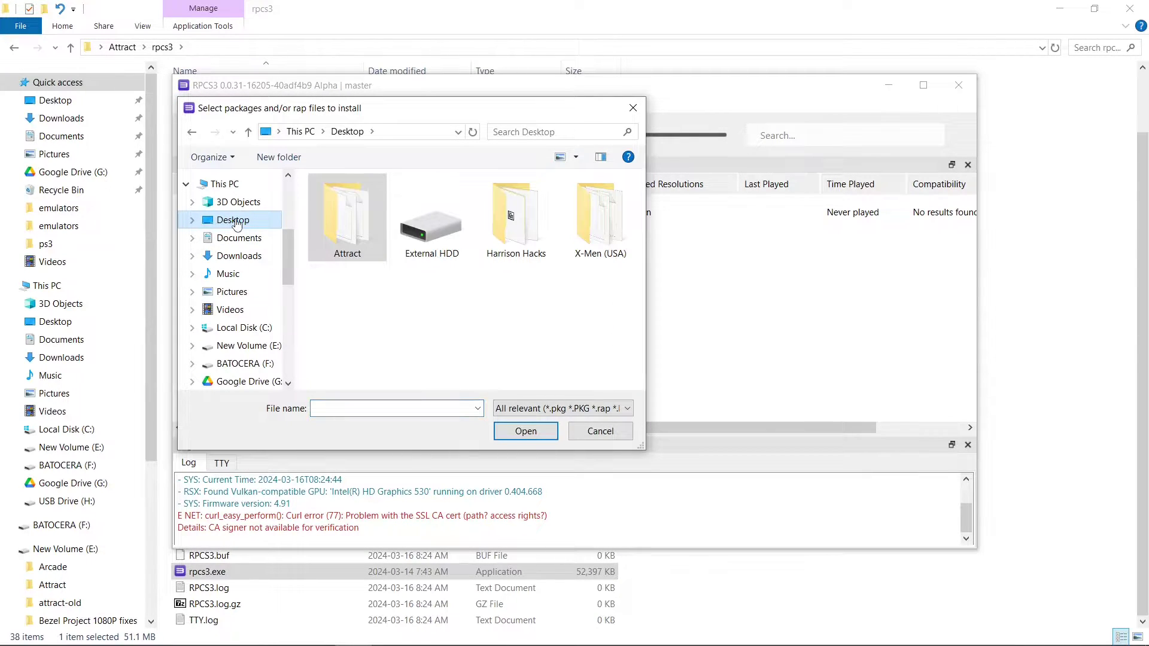
{"action": "double_click", "coordinate": [597, 235]}
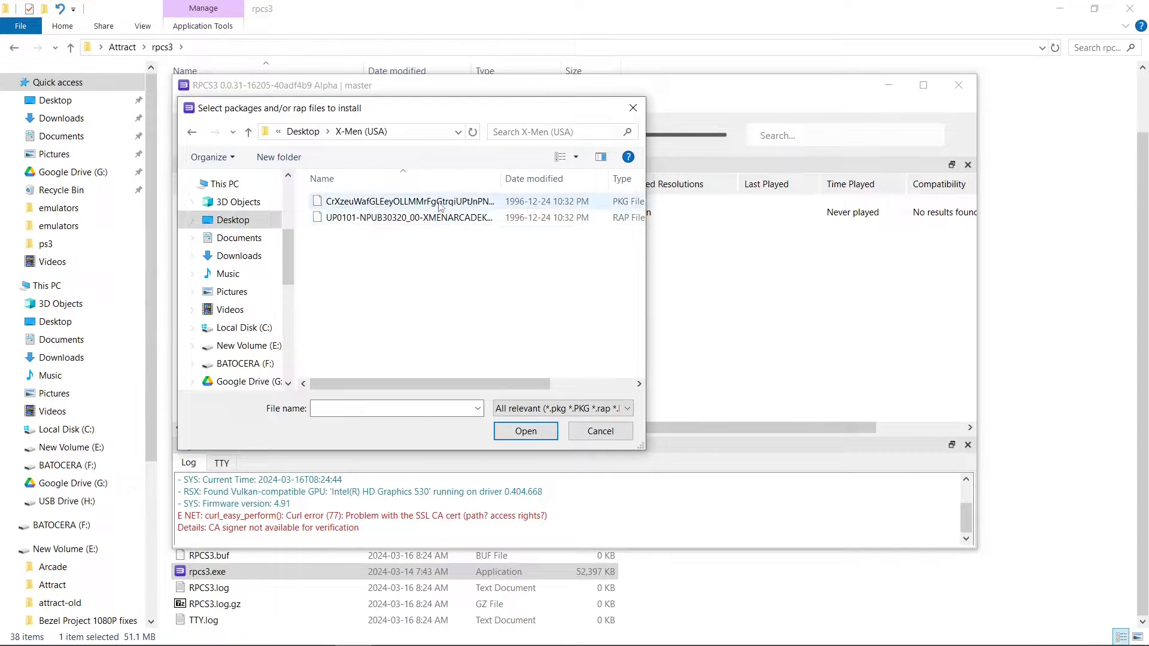
{"action": "left_click", "coordinate": [441, 203]}
{"action": "left_click", "coordinate": [516, 433]}
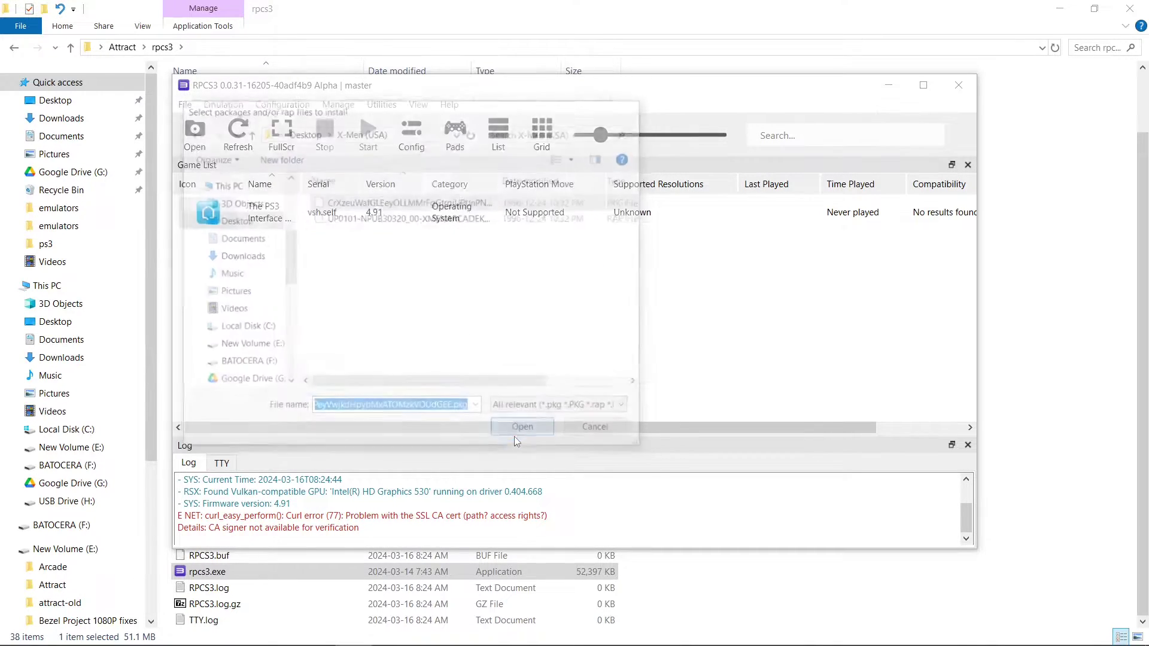
{"action": "left_click", "coordinate": [754, 370]}
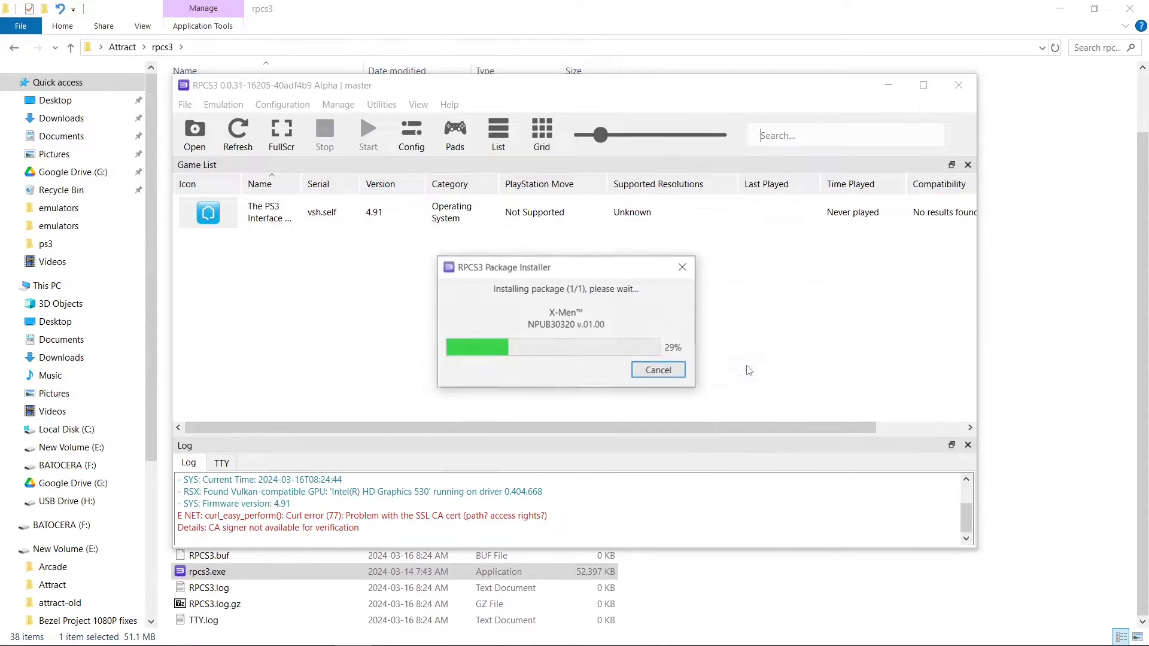
{"action": "left_click", "coordinate": [731, 370]}
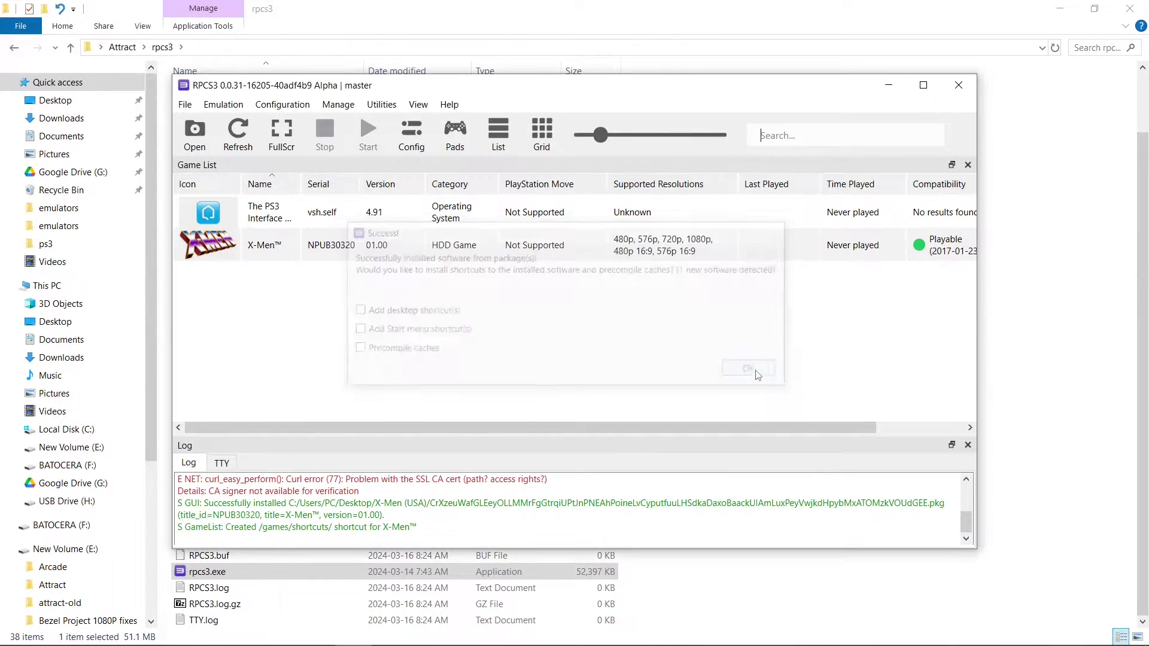
- Install the X-Men RAP licence file, then close RPCS3
{"action": "left_click", "coordinate": [185, 105]}
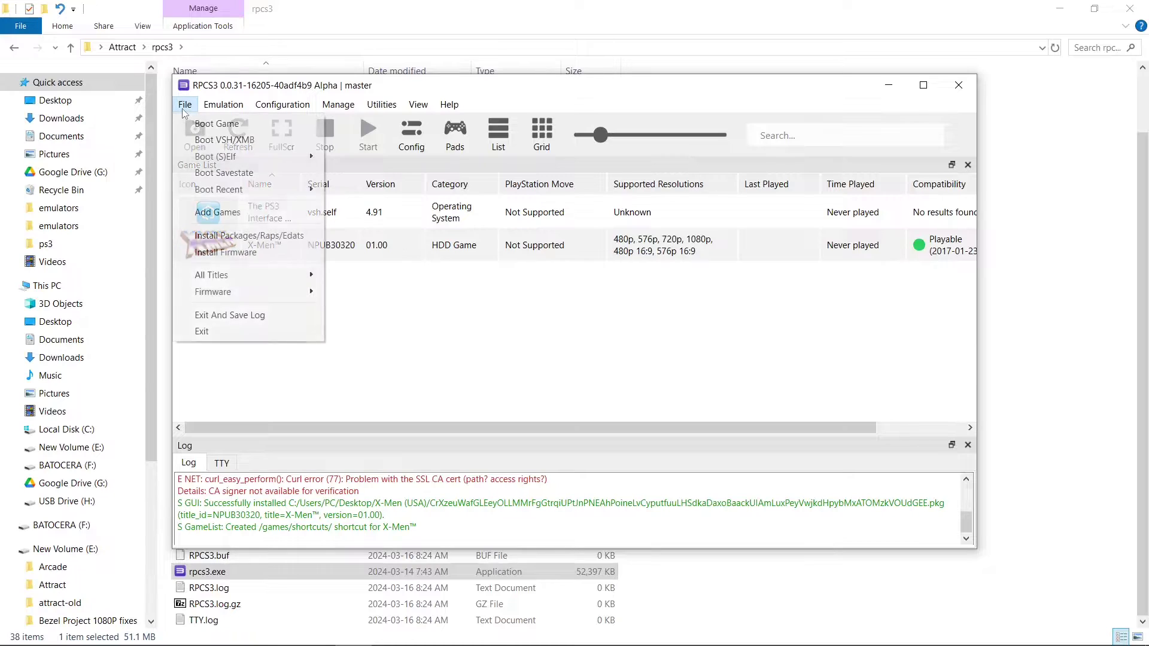
{"action": "left_click", "coordinate": [222, 235]}
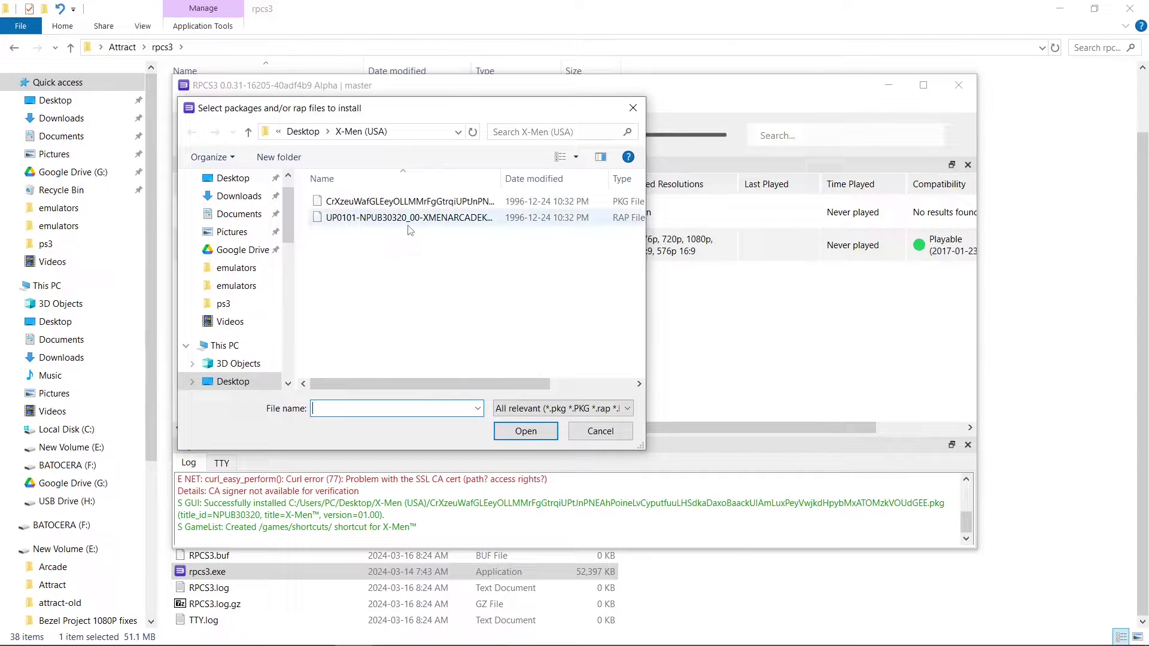
{"action": "left_click", "coordinate": [410, 218]}
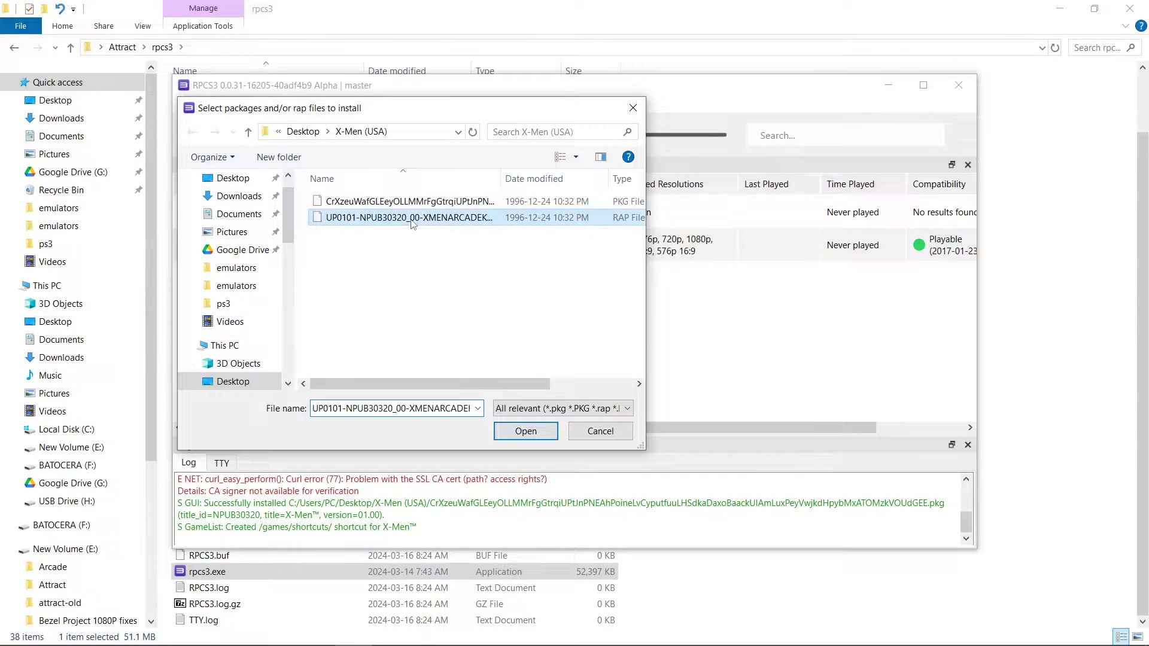
{"action": "left_click", "coordinate": [519, 431]}
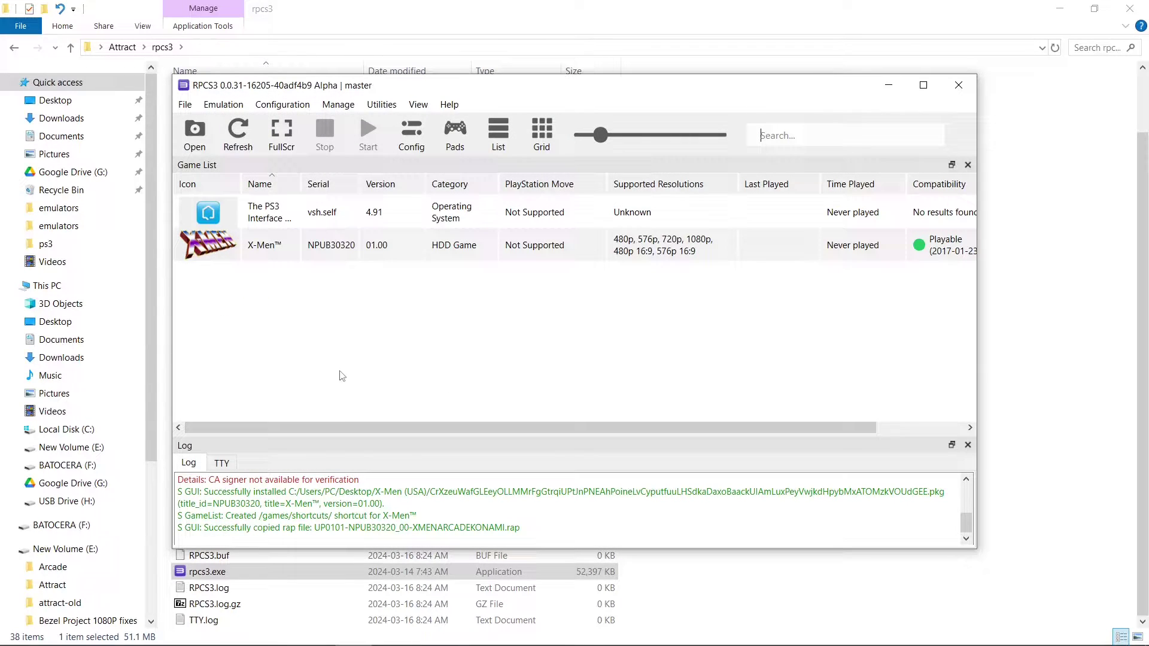
{"action": "left_click", "coordinate": [958, 86]}
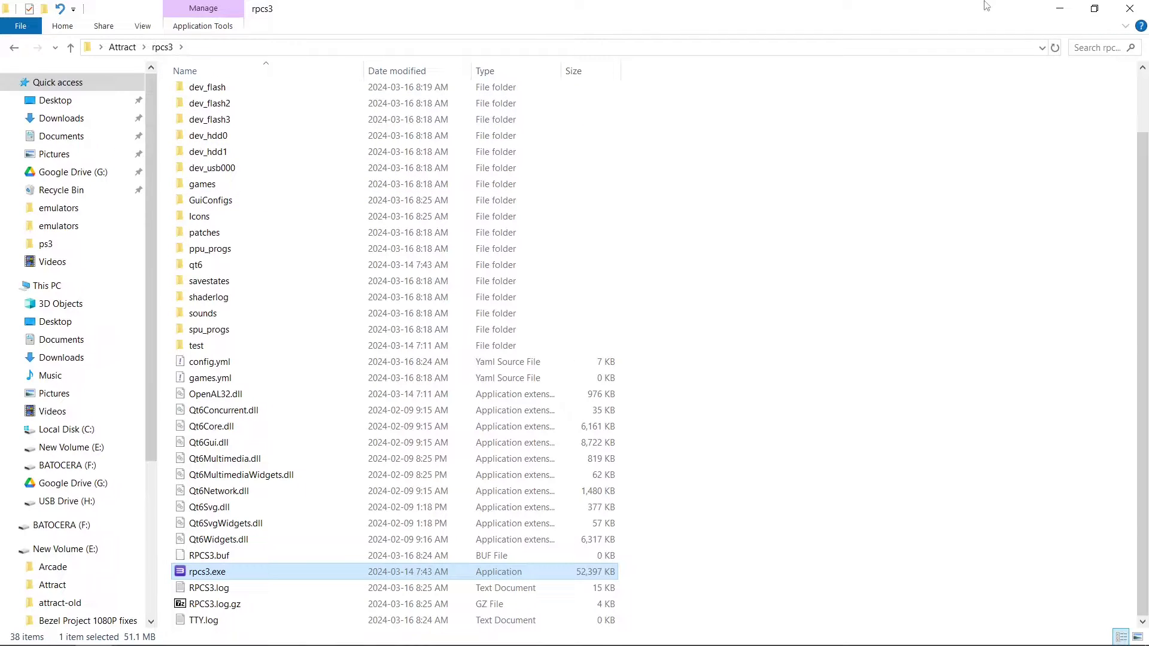
- Copy the full contents of Sony Playstation 3 EXAMPLE.txt, close it, and open the Attract folder
{"action": "left_click", "coordinate": [1130, 8]}
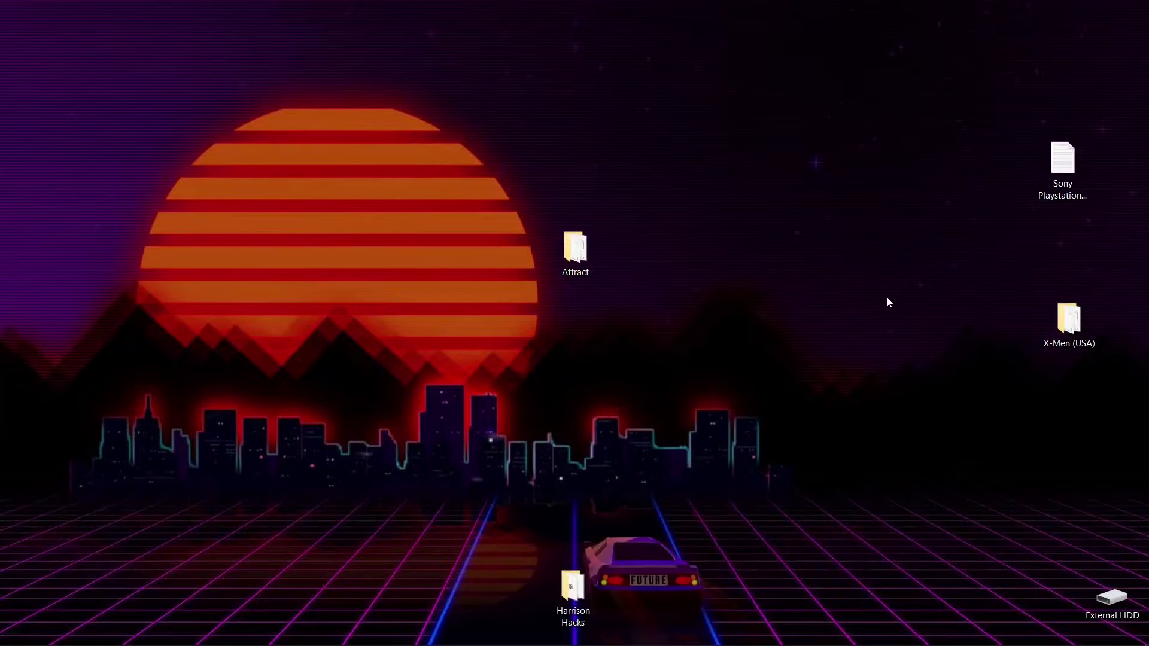
{"action": "double_click", "coordinate": [1063, 180]}
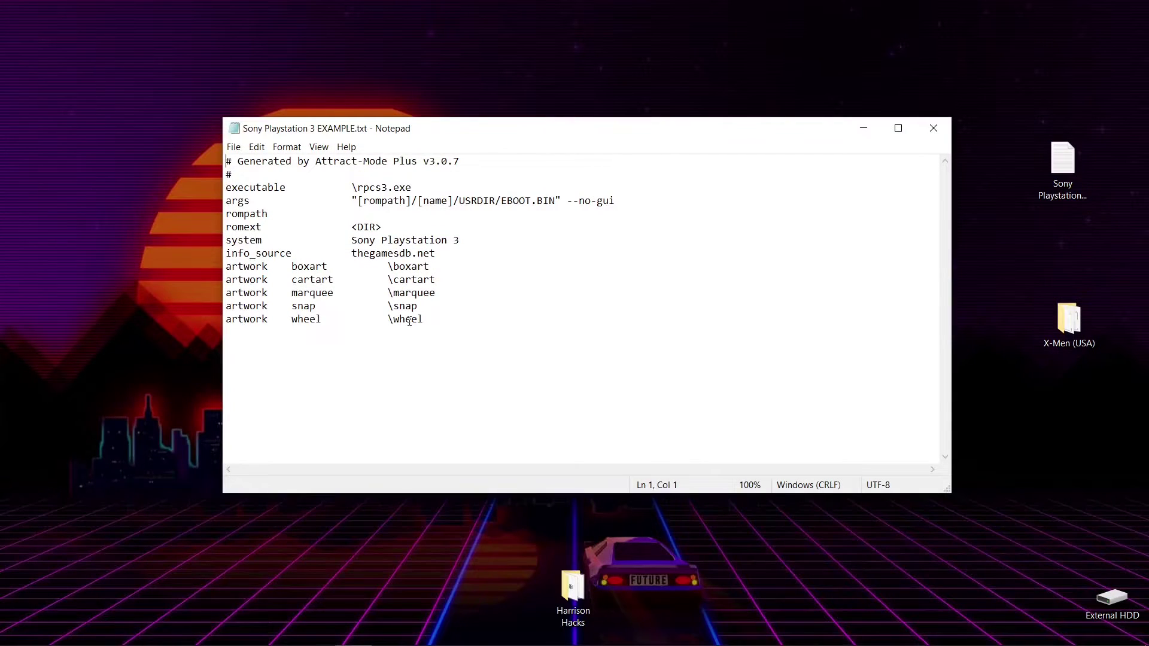
{"action": "left_click_drag", "start_coordinate": [423, 322], "coordinate": [215, 157]}
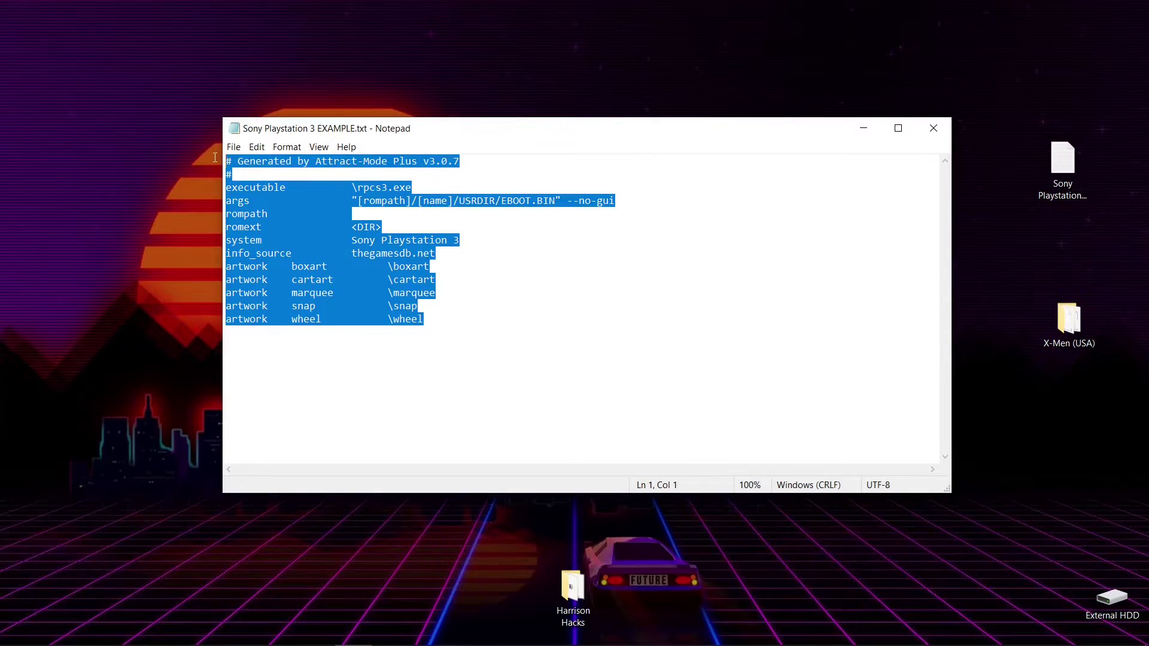
{"action": "right_click", "coordinate": [254, 199]}
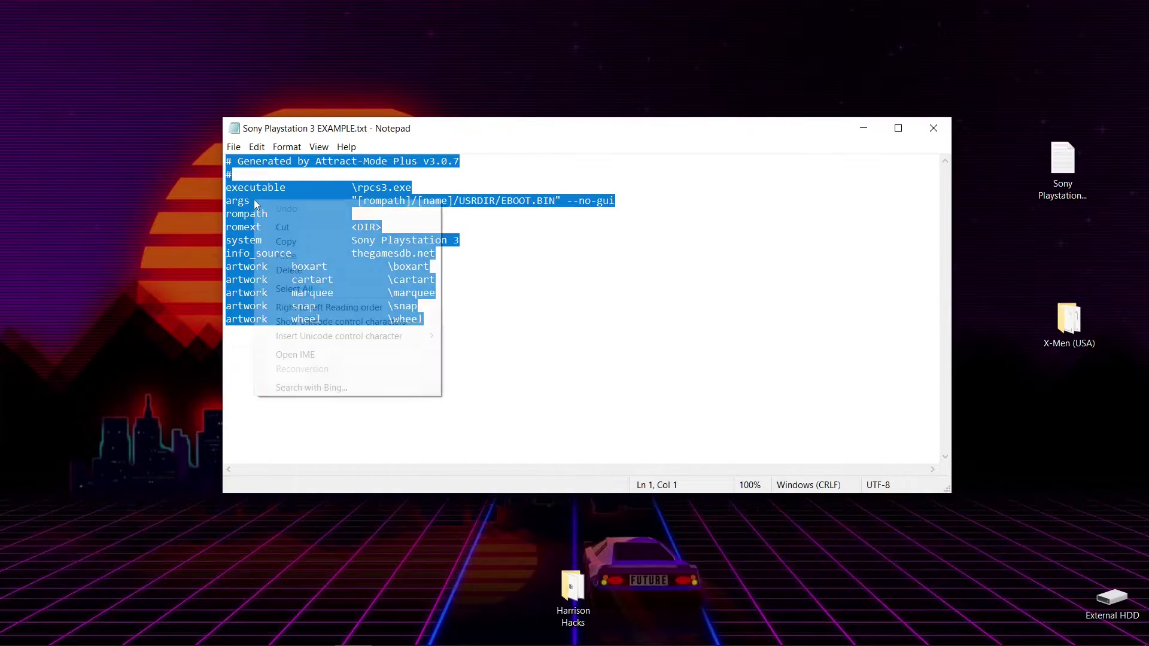
{"action": "left_click", "coordinate": [283, 239]}
{"action": "left_click", "coordinate": [932, 128]}
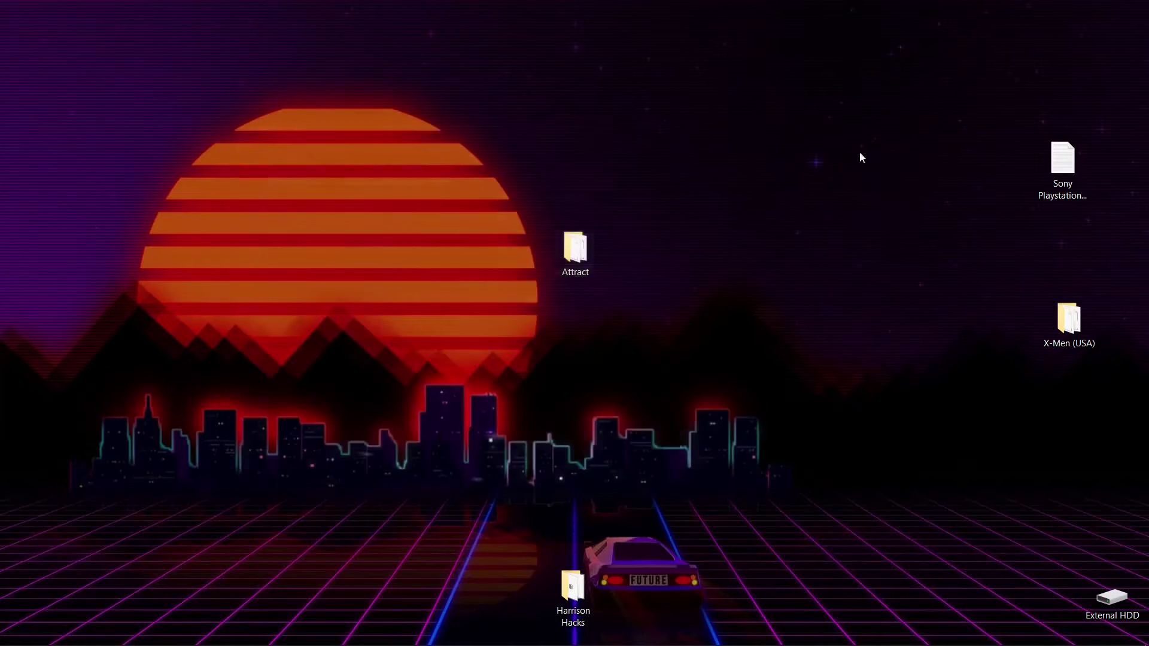
{"action": "double_click", "coordinate": [581, 256]}
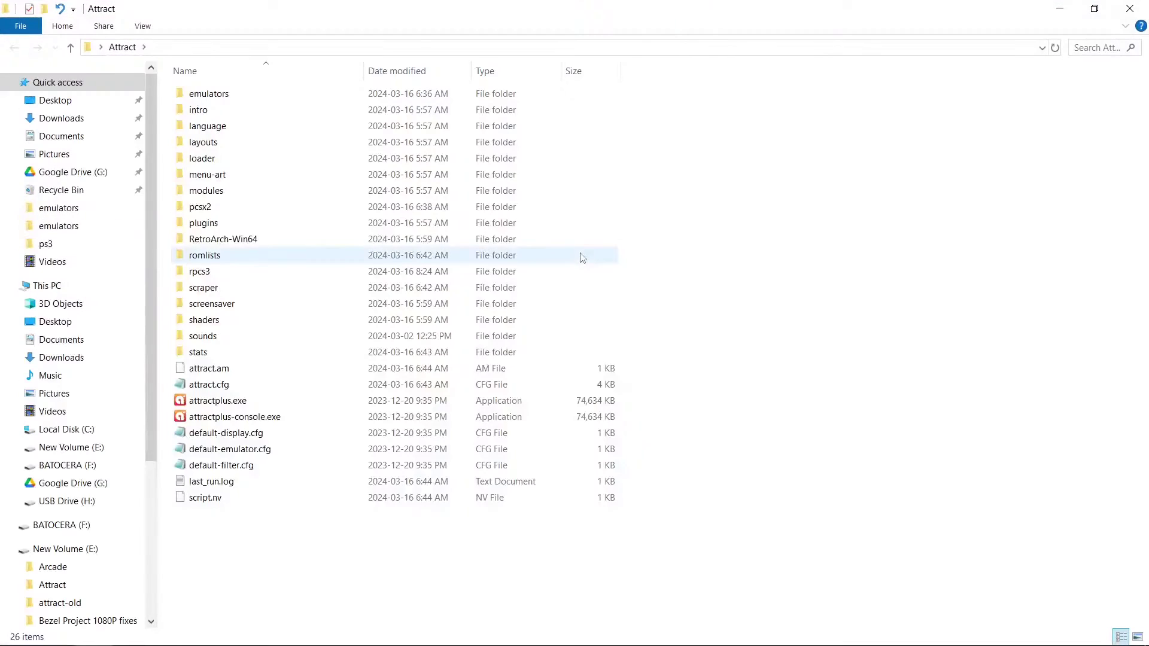
- Create a New Text Document in Attract's emulators folder and open it
{"action": "double_click", "coordinate": [209, 93]}
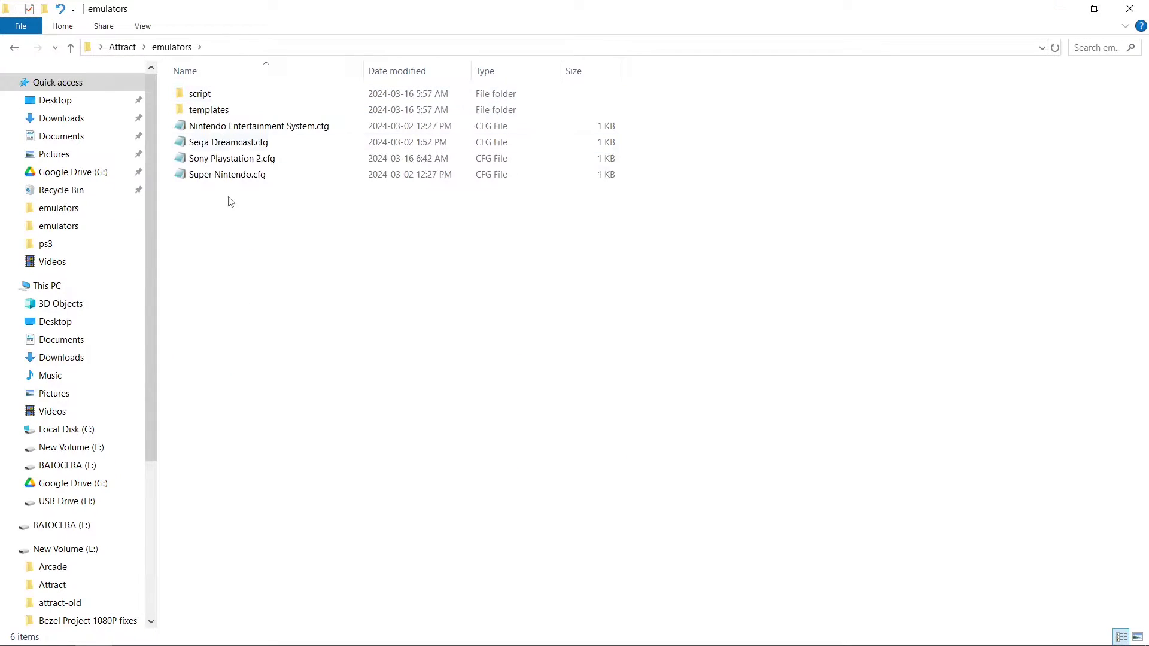
{"action": "right_click", "coordinate": [252, 279]}
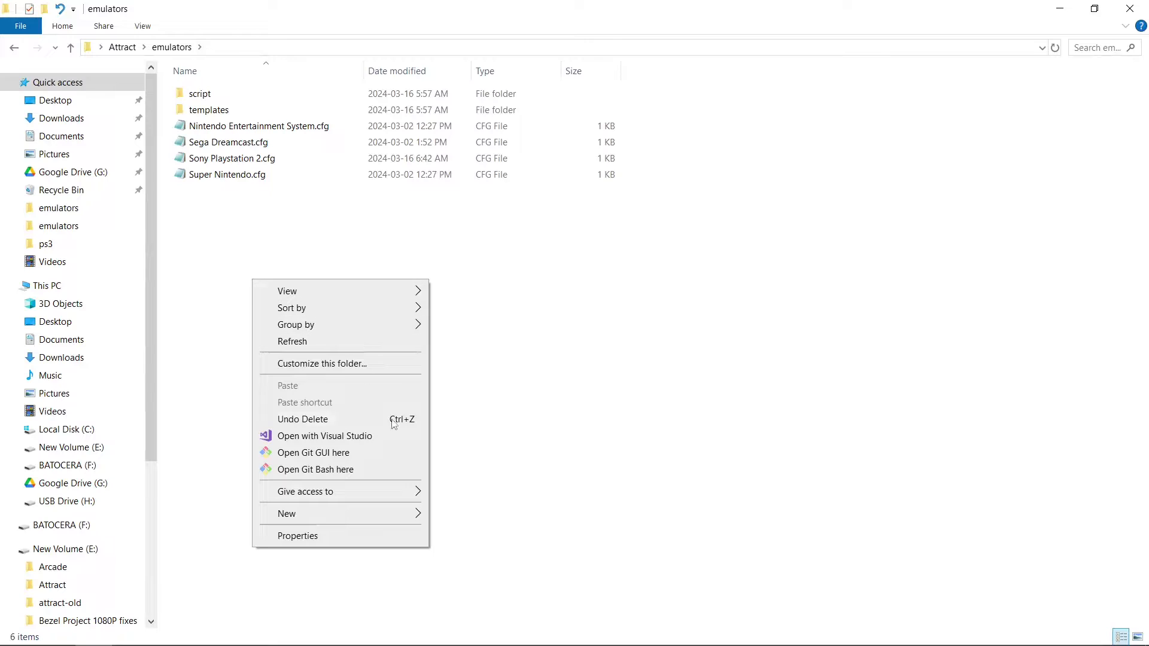
{"action": "mouse_move", "coordinate": [389, 517]}
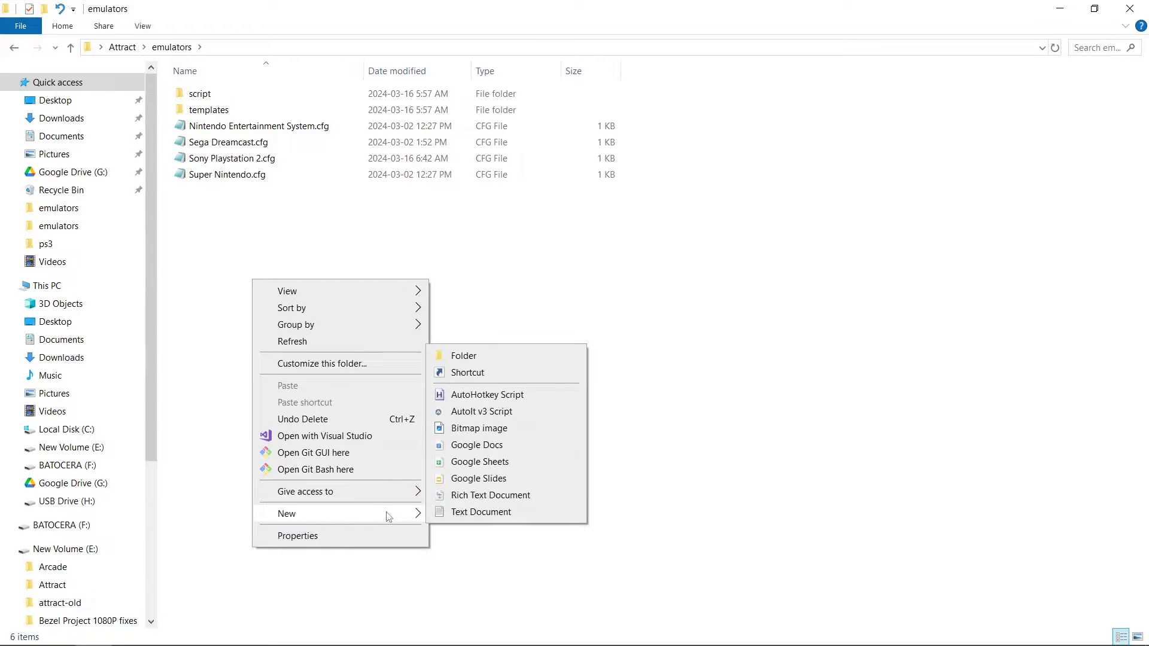
{"action": "left_click", "coordinate": [456, 516]}
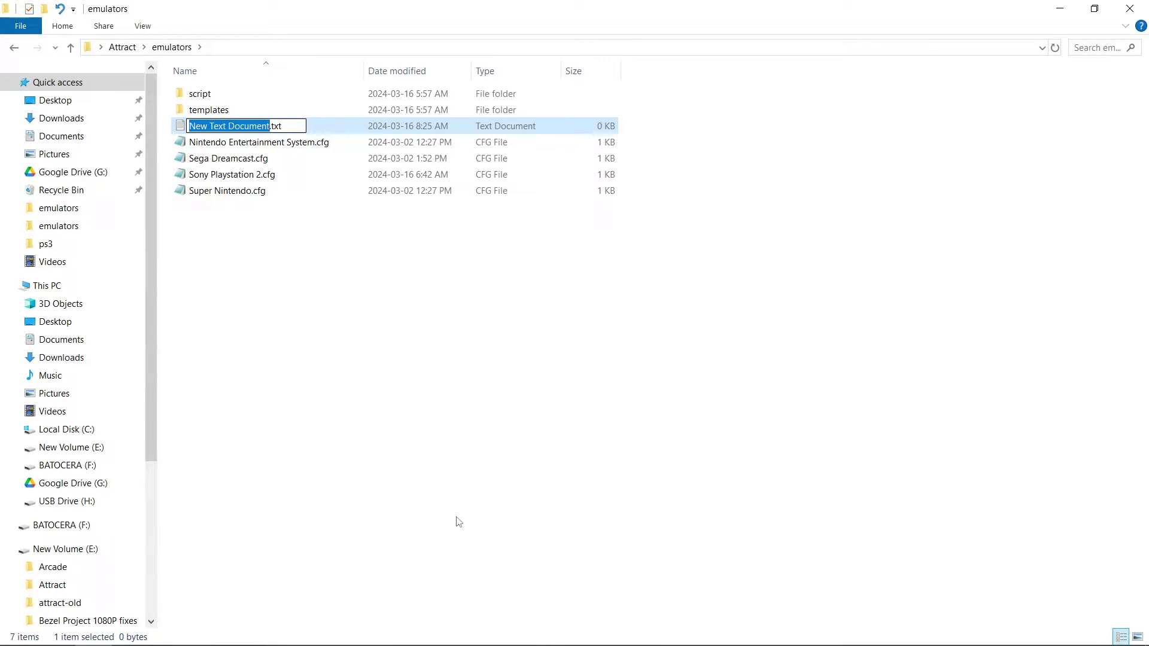
{"action": "key", "text": "Return"}
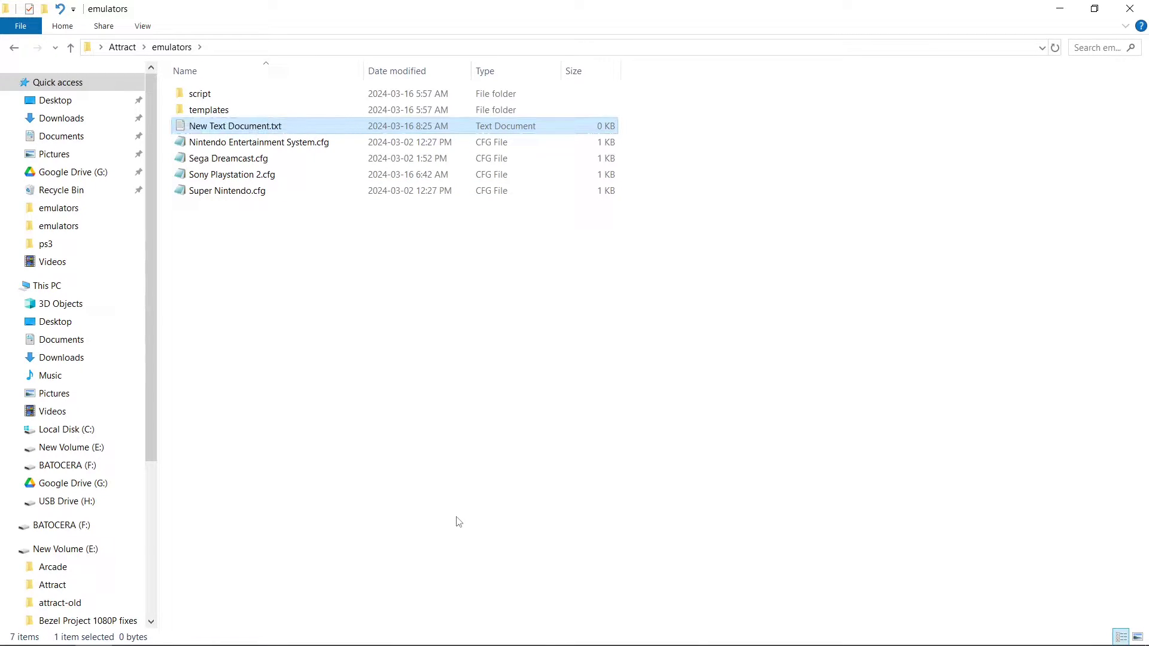
{"action": "double_click", "coordinate": [246, 130]}
- Paste the PS3 config, copy the name 'Sony Playstation 3', and save the file
{"action": "right_click", "coordinate": [244, 168]}
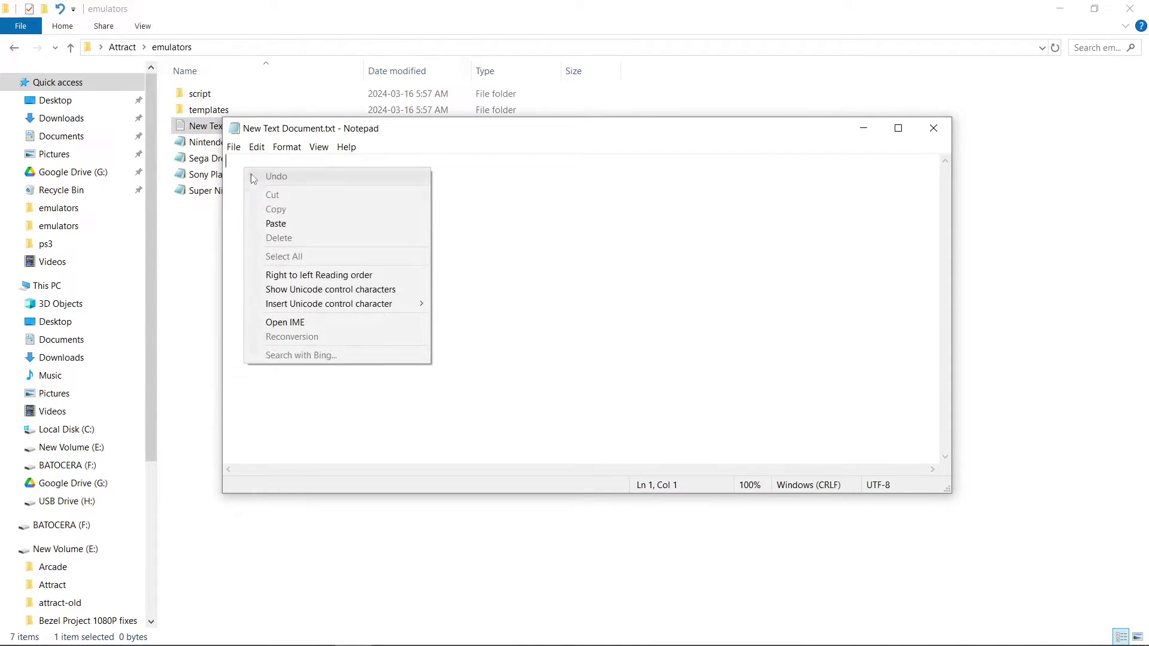
{"action": "left_click", "coordinate": [273, 225]}
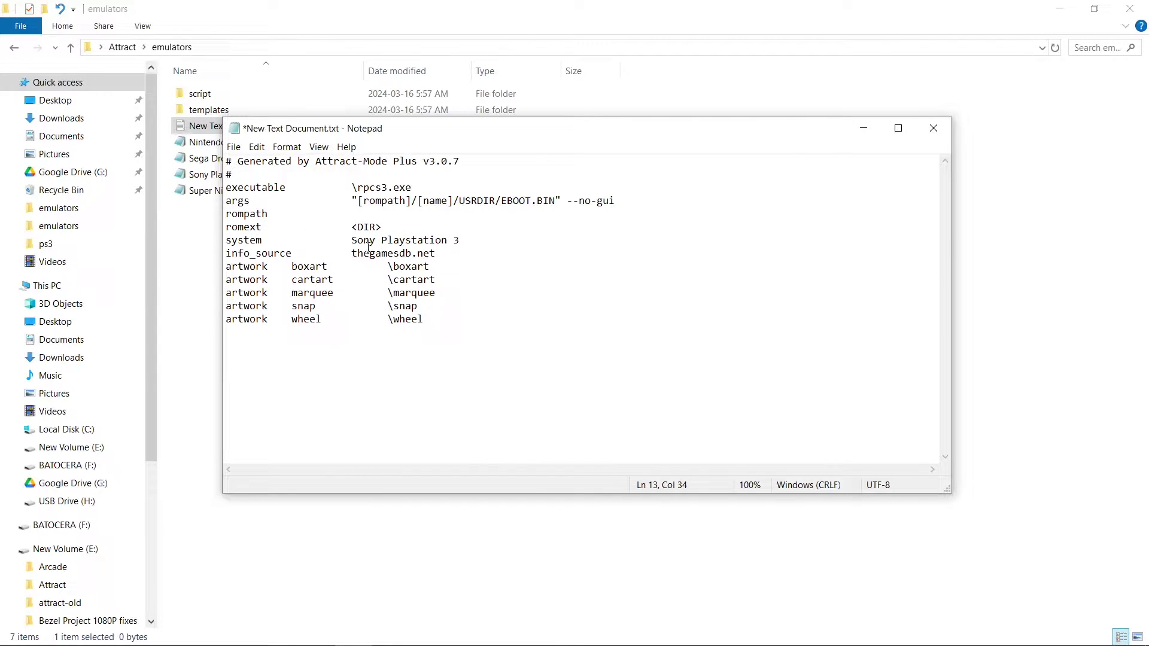
{"action": "left_click_drag", "start_coordinate": [459, 240], "coordinate": [352, 240]}
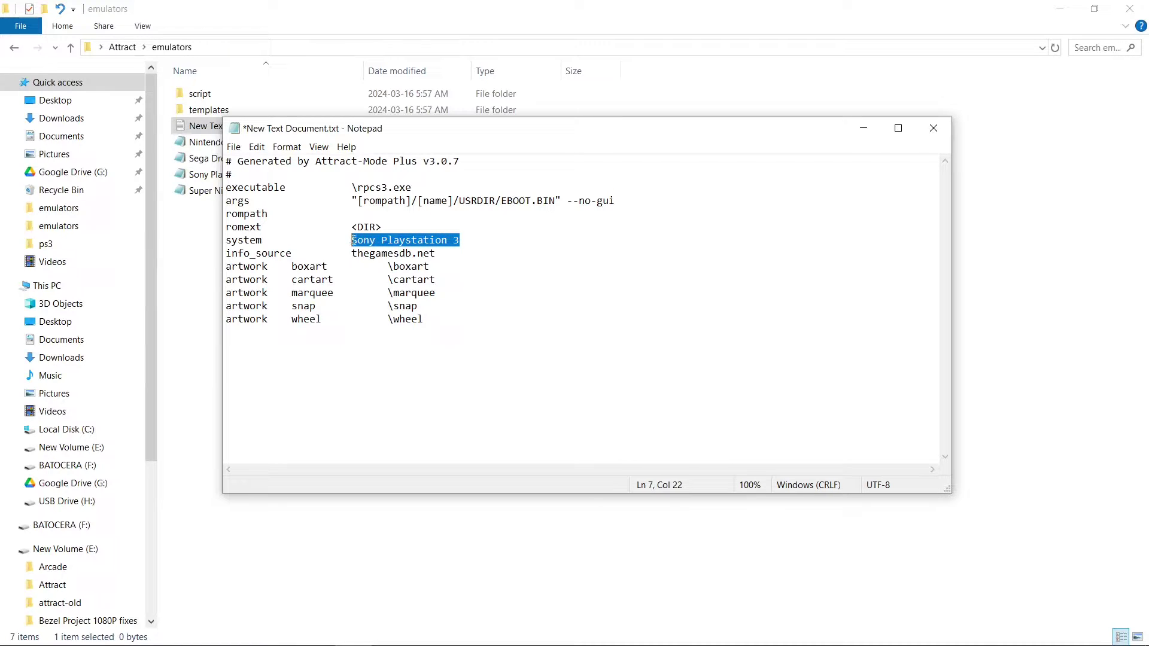
{"action": "right_click", "coordinate": [359, 241]}
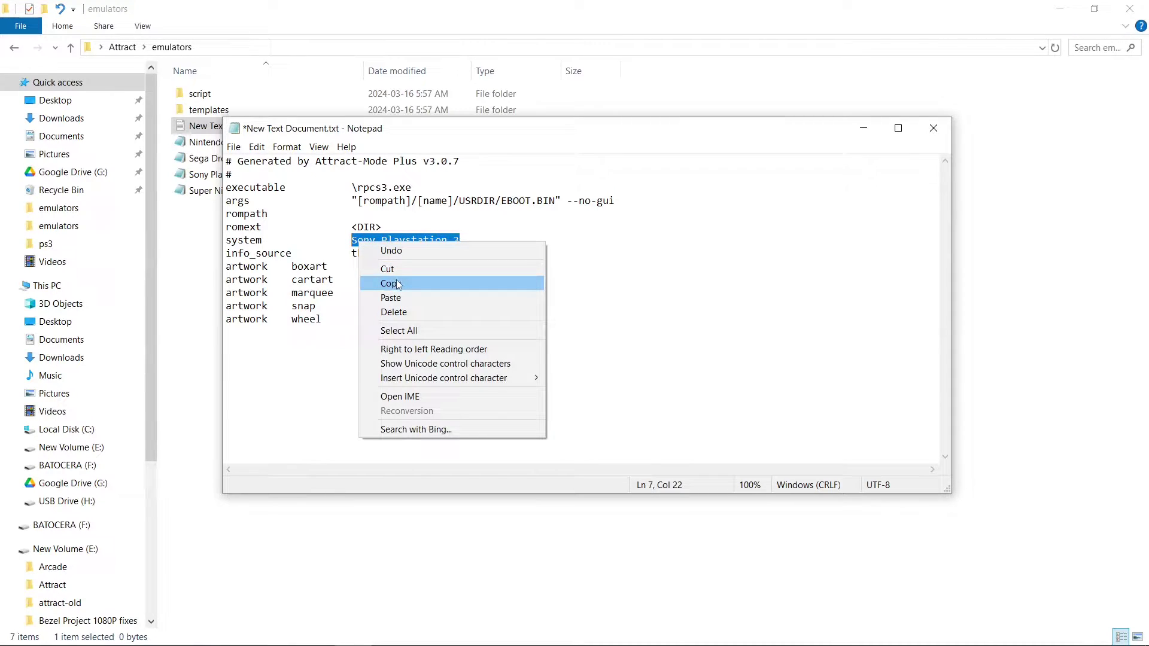
{"action": "left_click", "coordinate": [392, 282]}
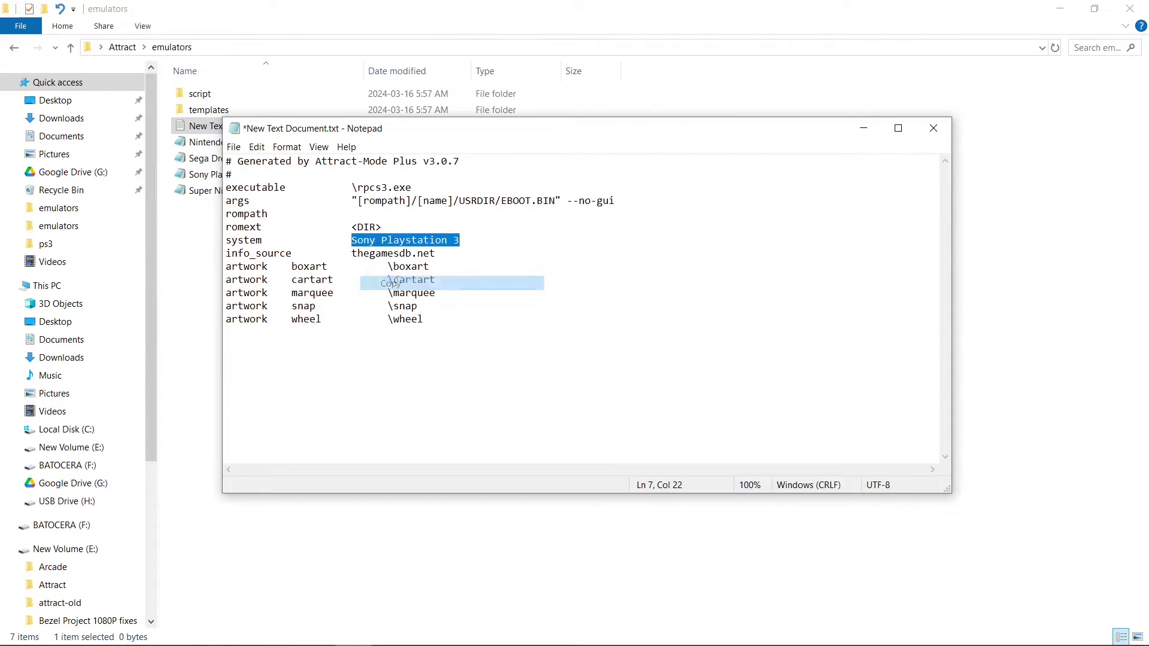
{"action": "left_click", "coordinate": [233, 147]}
{"action": "left_click", "coordinate": [247, 204]}
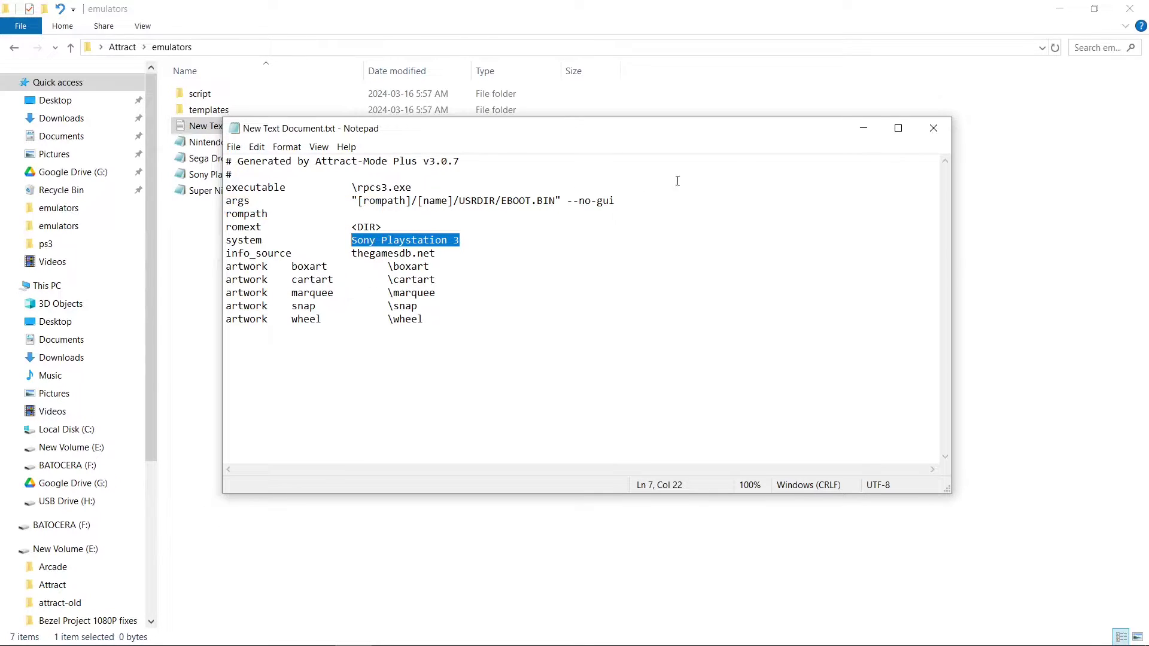
{"action": "left_click", "coordinate": [934, 128]}
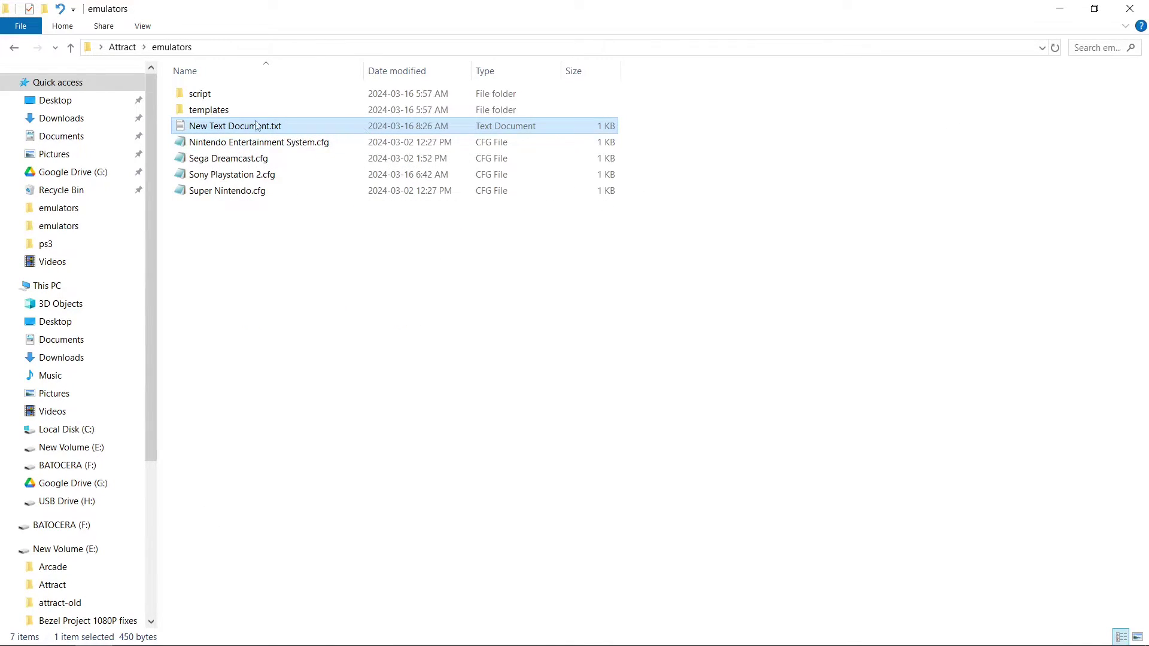
- Rename New Text Document.txt to 'Sony Playstation 3.cfg' and accept the extension change
{"action": "left_click", "coordinate": [227, 128]}
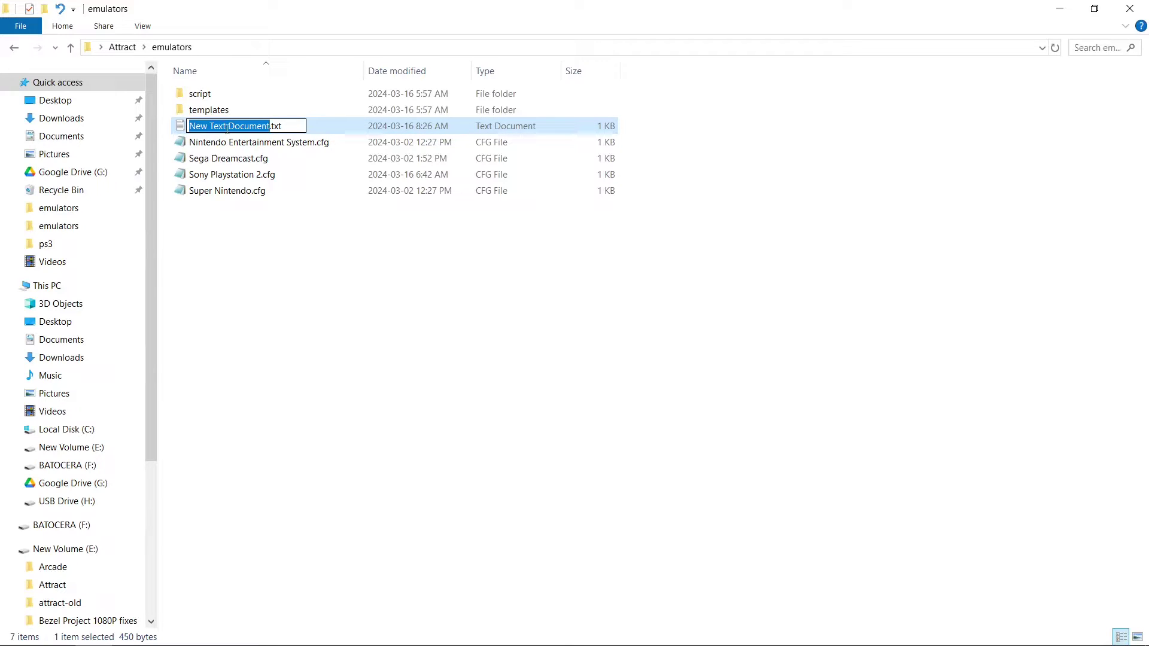
{"action": "right_click", "coordinate": [227, 128]}
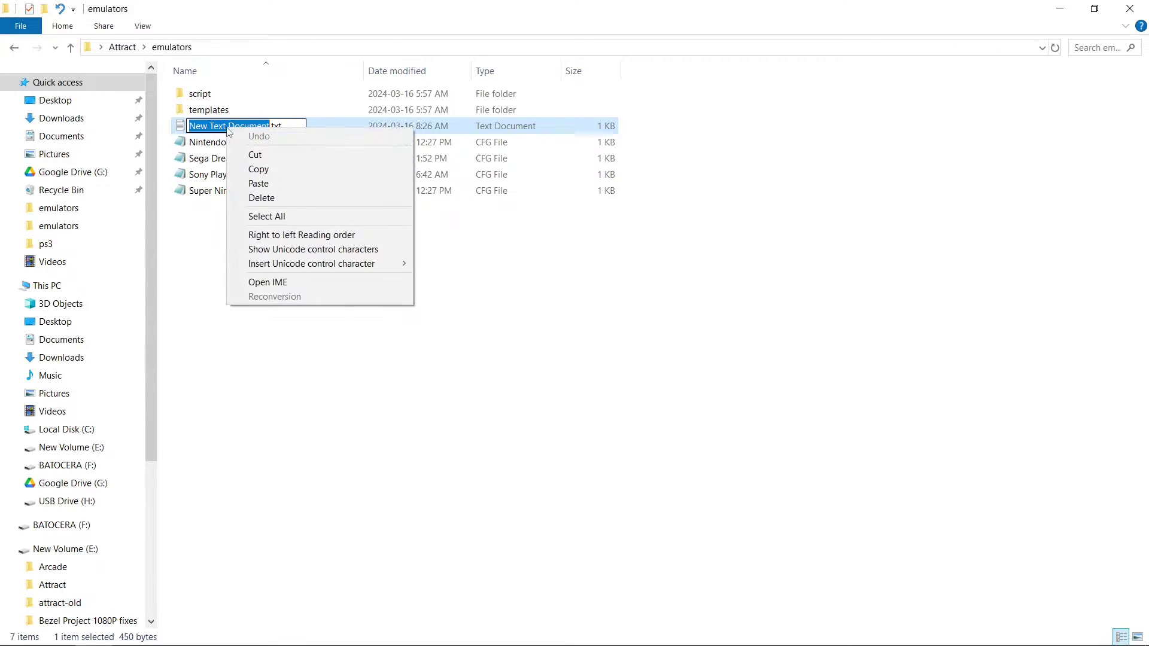
{"action": "left_click", "coordinate": [254, 180]}
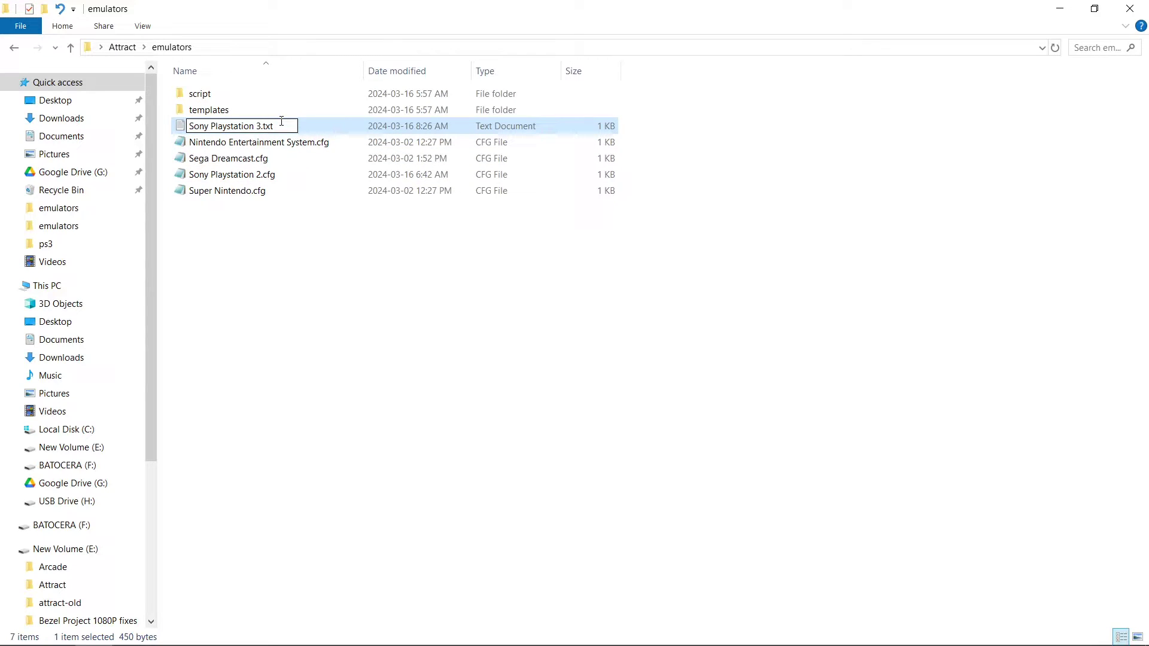
{"action": "key", "text": "BackSpace"}
{"action": "key", "text": "BackSpace"}
{"action": "type", "text": "cfg"}
{"action": "key", "text": "Return"}
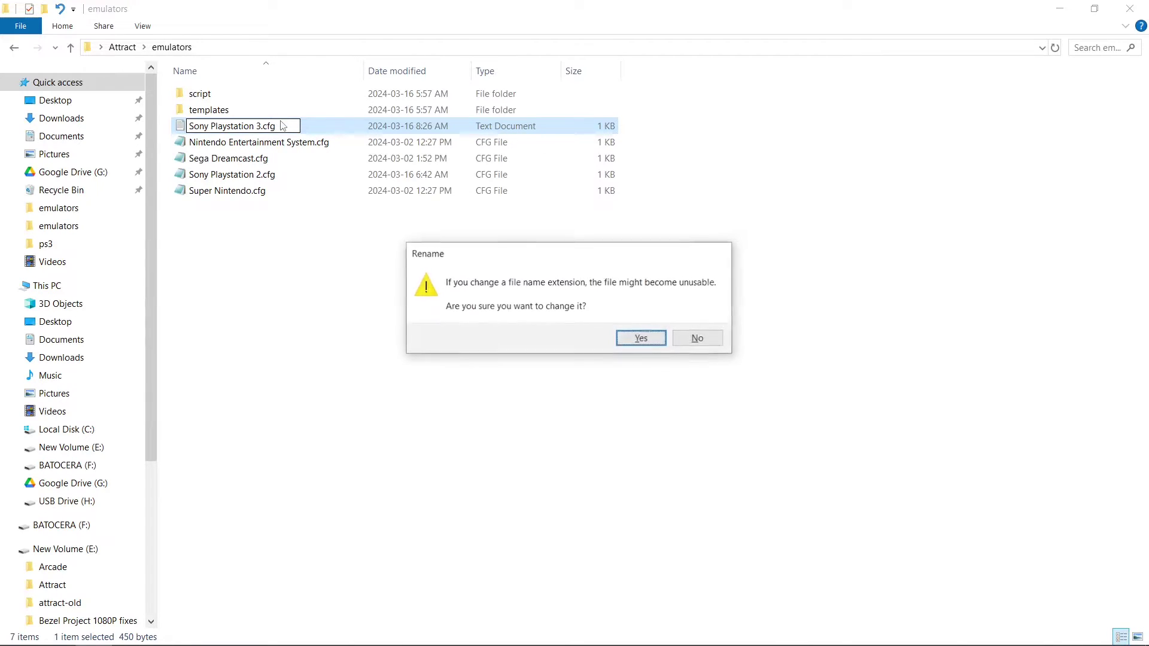
{"action": "left_click", "coordinate": [631, 342]}
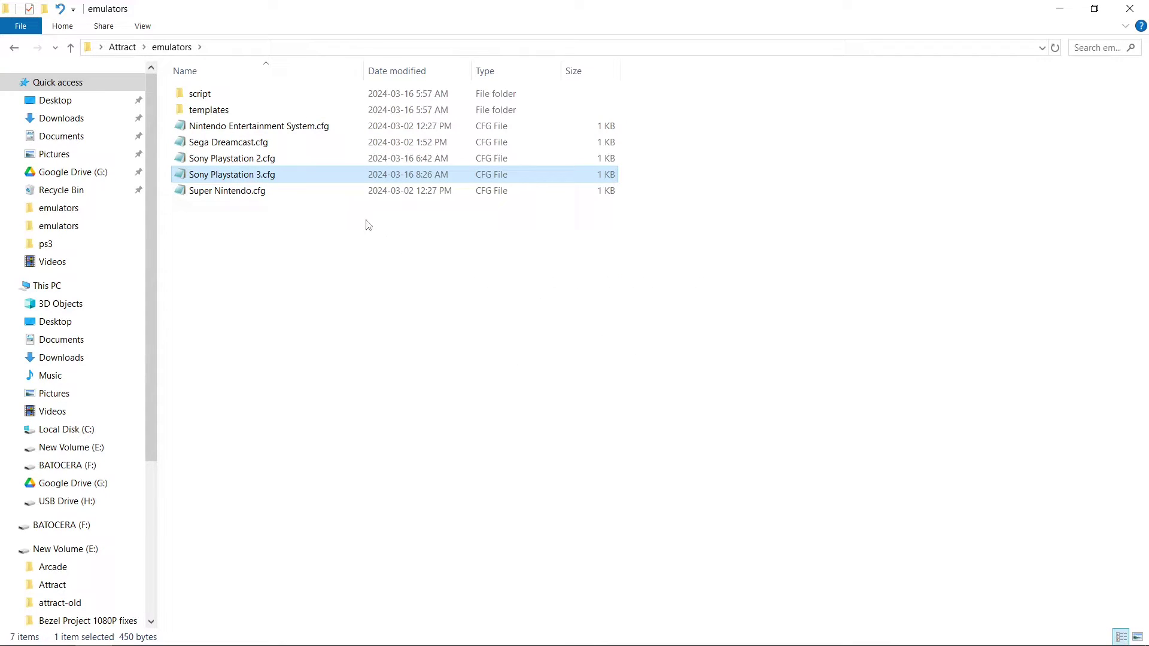